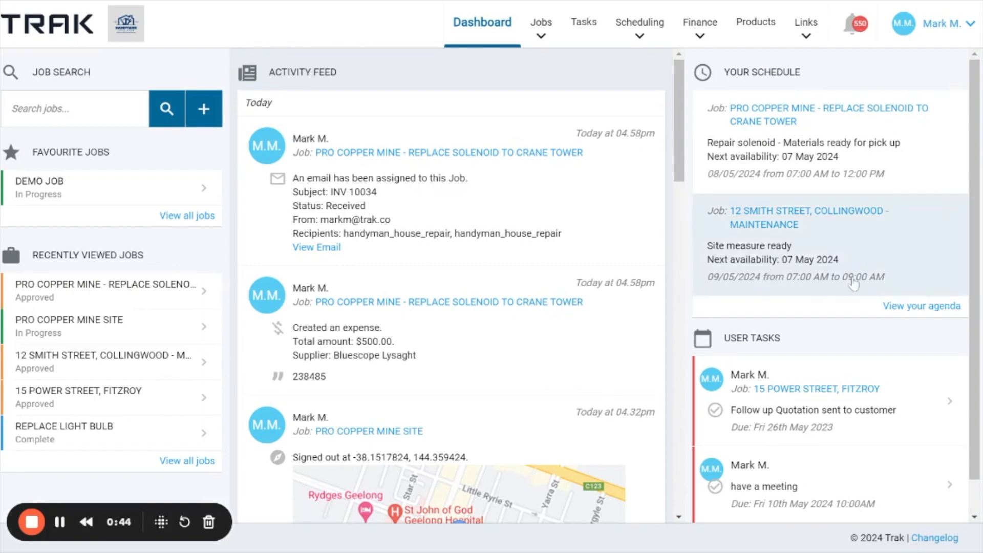
Open the Subcontractors page from the People settings and review the subcontractor list
left_click(924, 32)
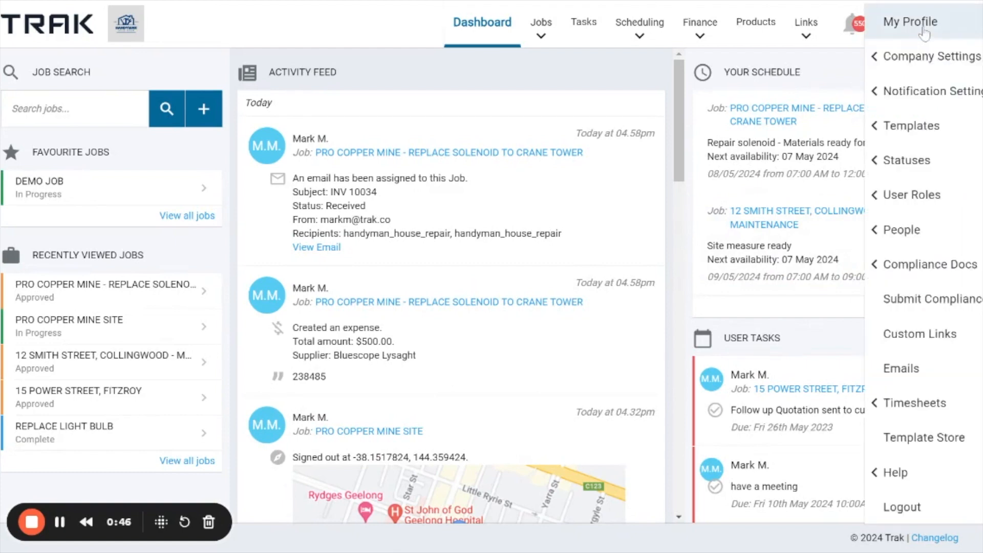
left_click(912, 233)
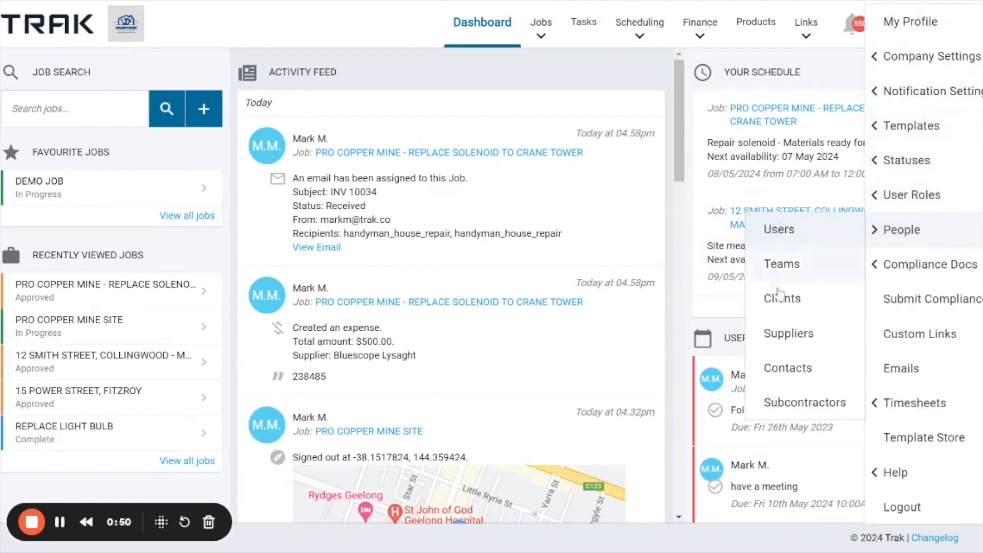
left_click(803, 404)
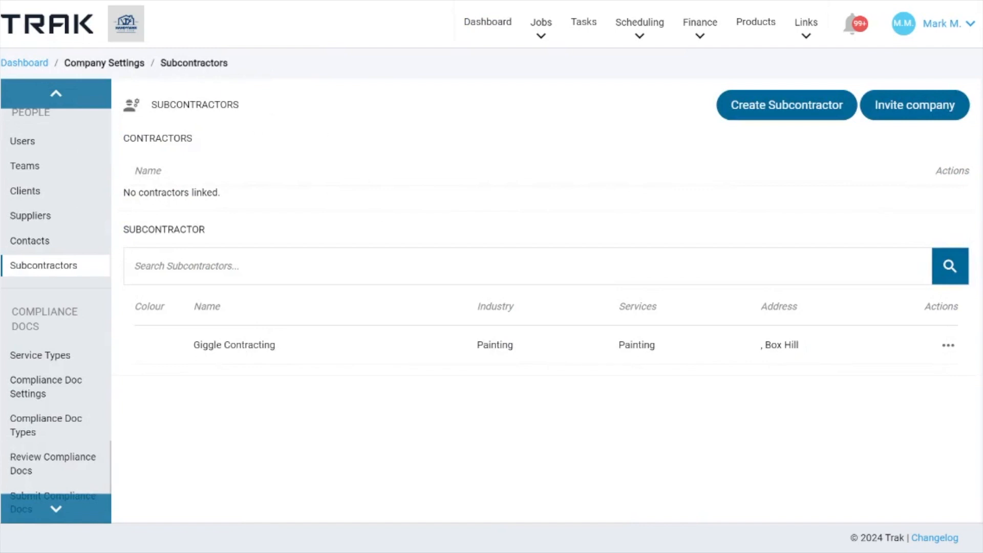
left_click_drag(175, 345, 817, 412)
left_click(814, 417)
Open the company invitation form, review its email address and service choices, and close it without sending an invite
left_click(890, 118)
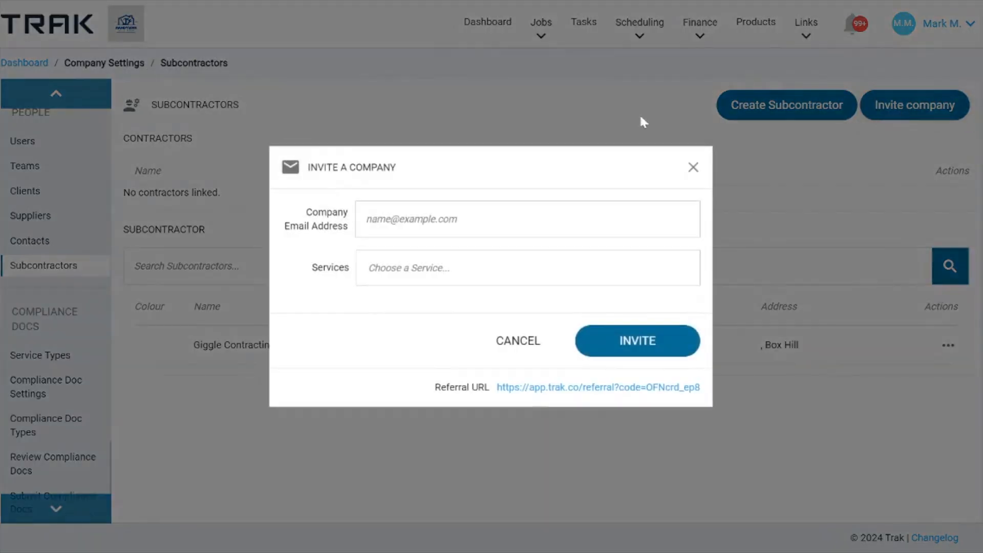
left_click_drag(326, 210, 342, 226)
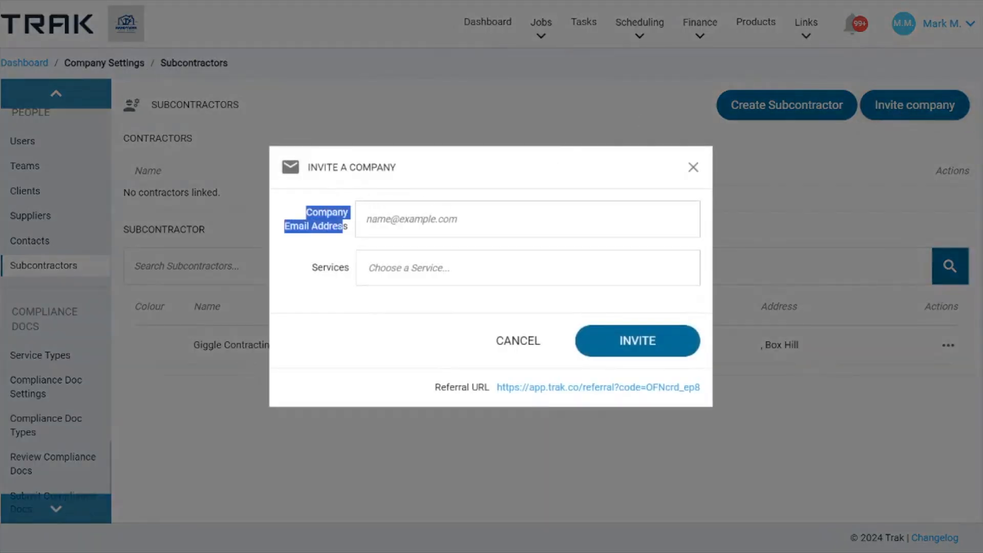
left_click(404, 268)
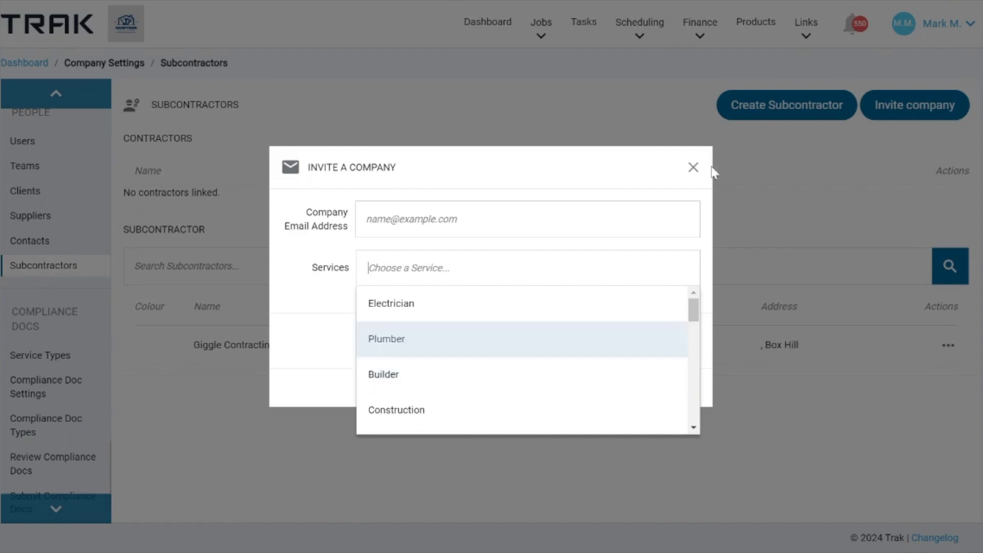
left_click(694, 169)
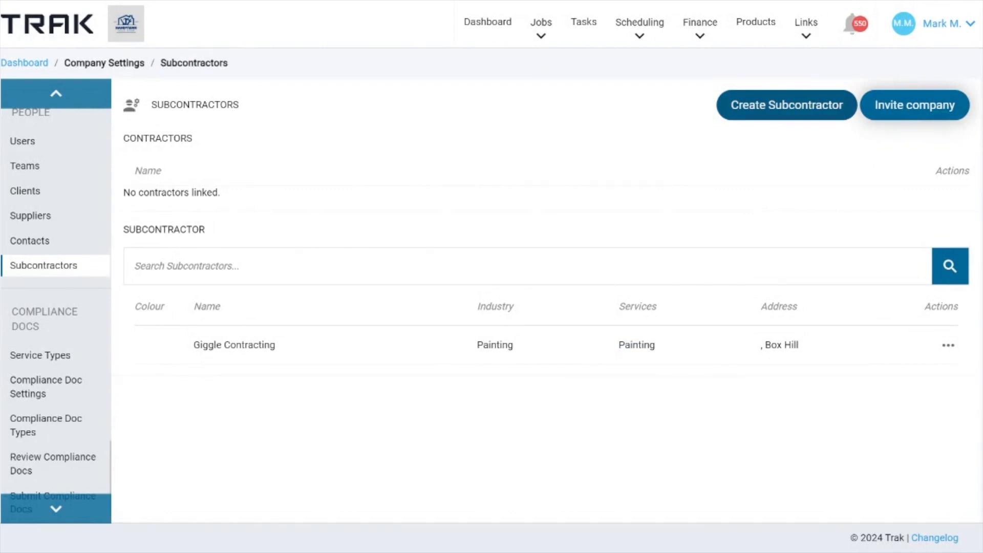
Open the Create Subcontractor form and examine its required company fields, including suburb and the industry choices
left_click(757, 110)
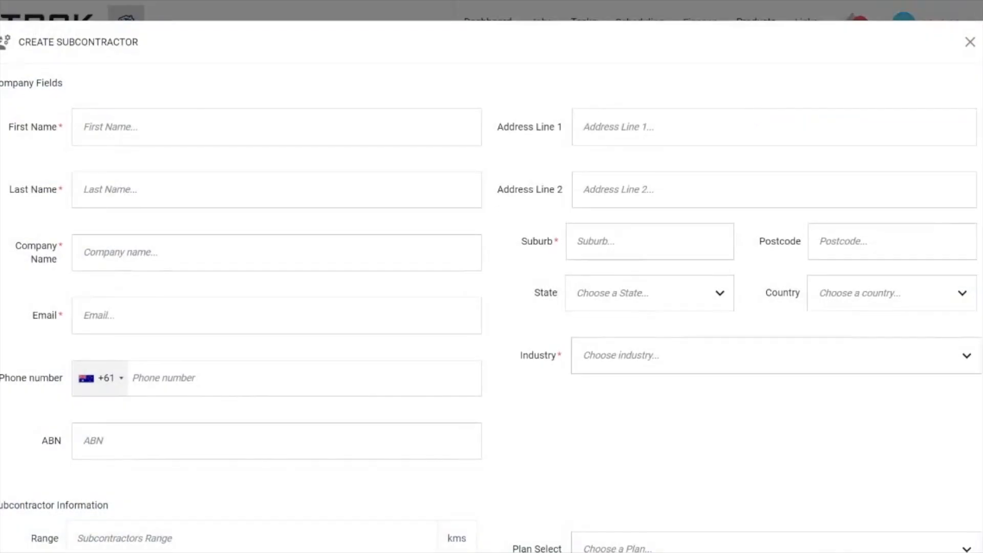
left_click_drag(14, 127, 64, 267)
left_click_drag(521, 251, 568, 259)
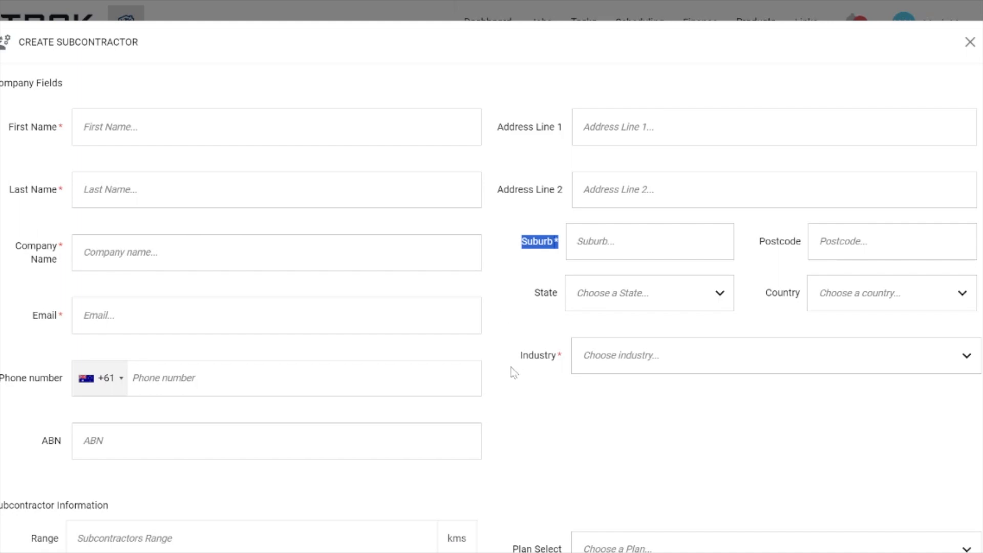
left_click_drag(518, 358, 534, 355)
left_click(619, 361)
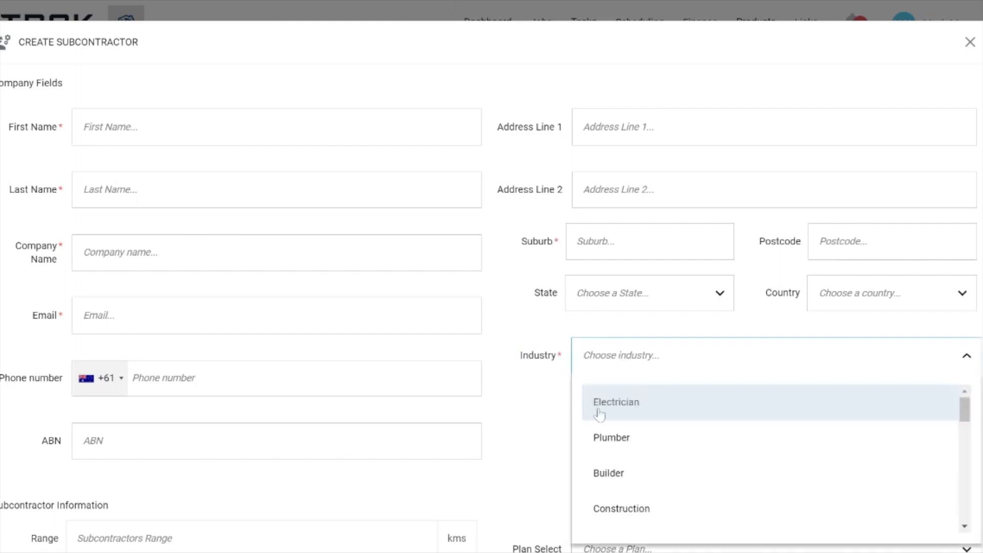
scroll(600, 413, "down", 2)
scroll(600, 412, "down", 1)
scroll(597, 412, "up", 3)
left_click(555, 406)
Examine the Subcontractor Information section of the form, covering range, postcodes serviced and services
scroll(555, 405, "down", 4)
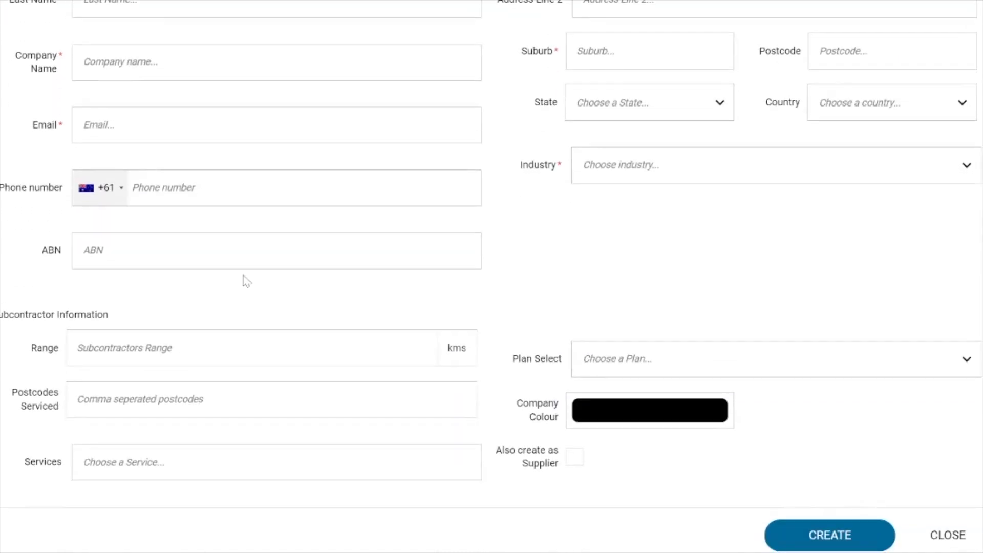
scroll(207, 290, "down", 1)
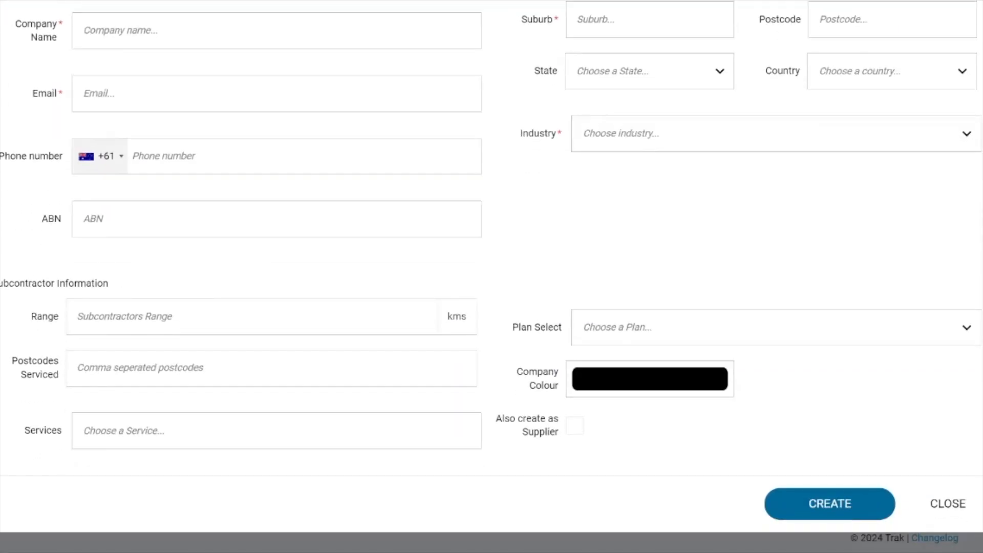
left_click_drag(3, 283, 143, 284)
left_click(143, 284)
double_click(33, 319)
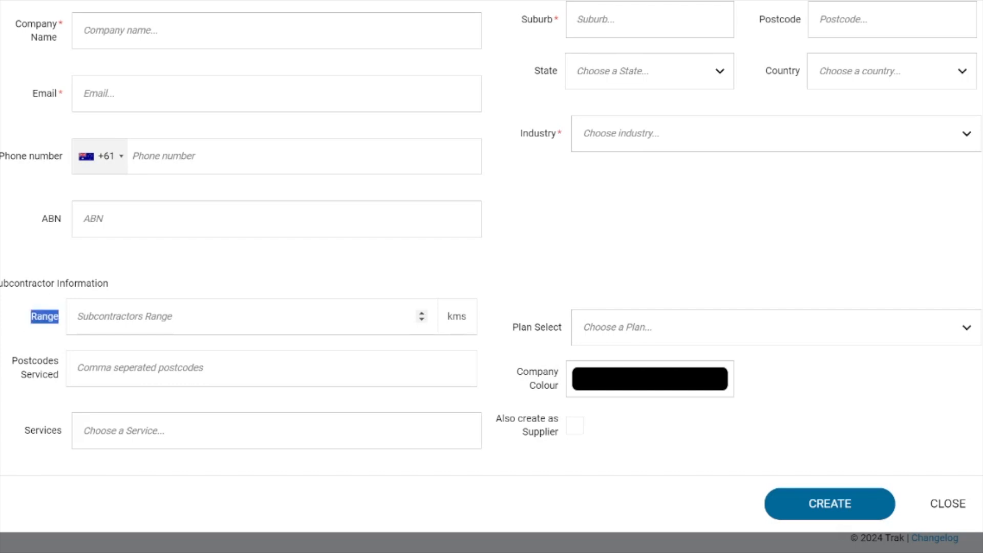
left_click_drag(11, 360, 59, 378)
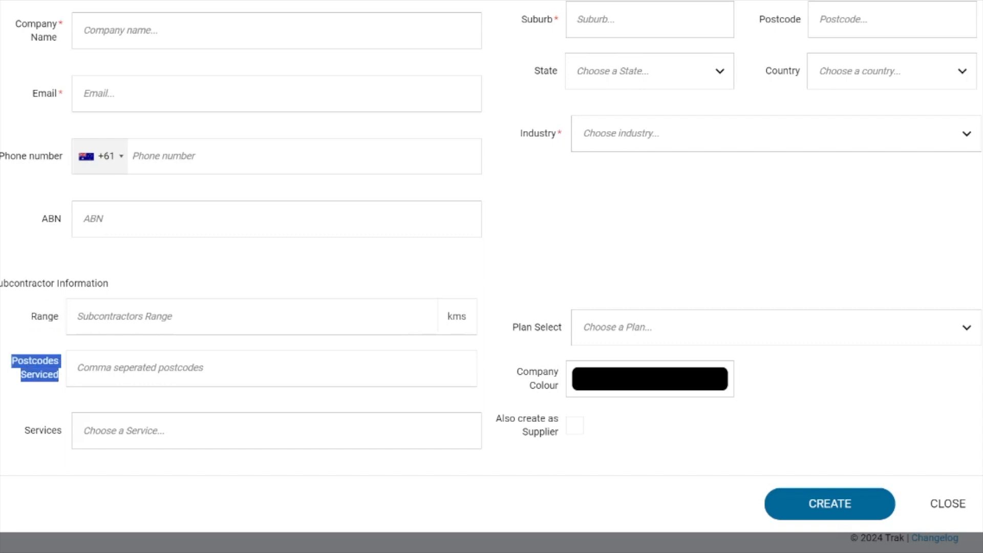
left_click_drag(23, 432, 61, 431)
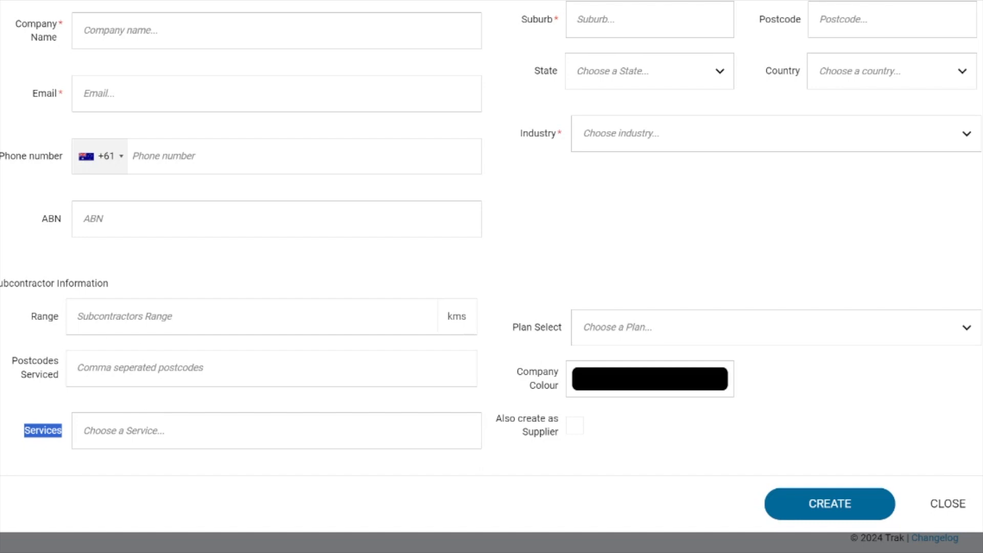
Choose the Basic plan for the new subcontractor, and close the form without creating the record
left_click_drag(513, 335, 580, 340)
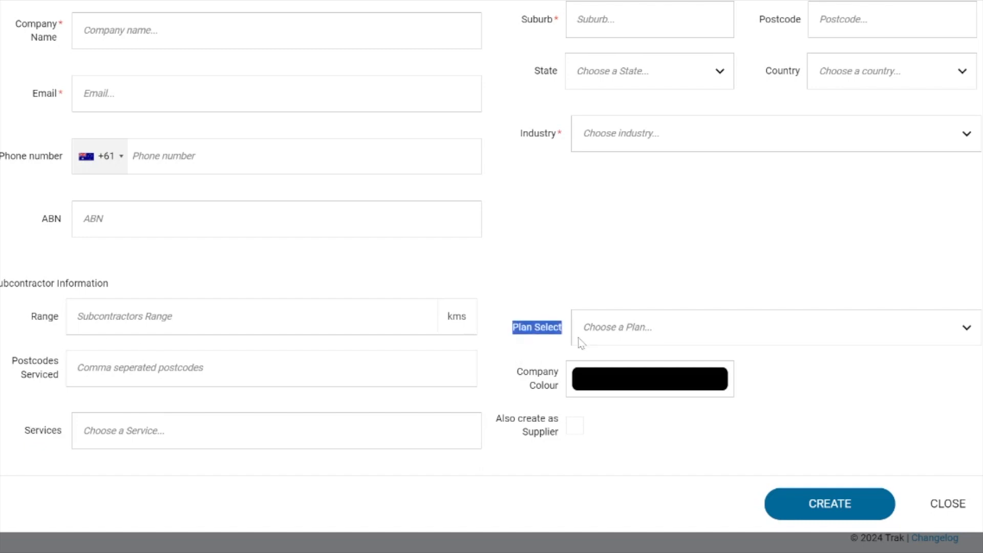
left_click(585, 342)
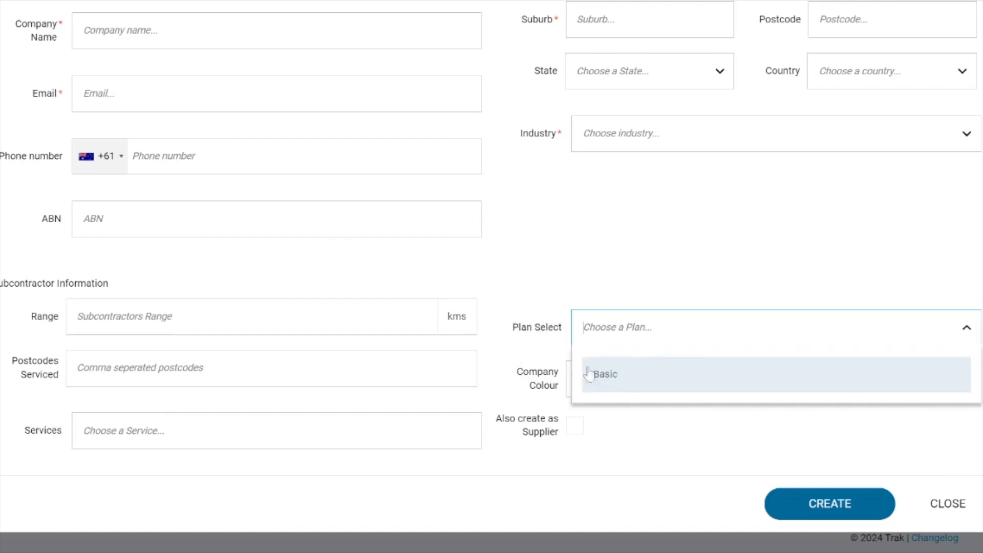
left_click(602, 374)
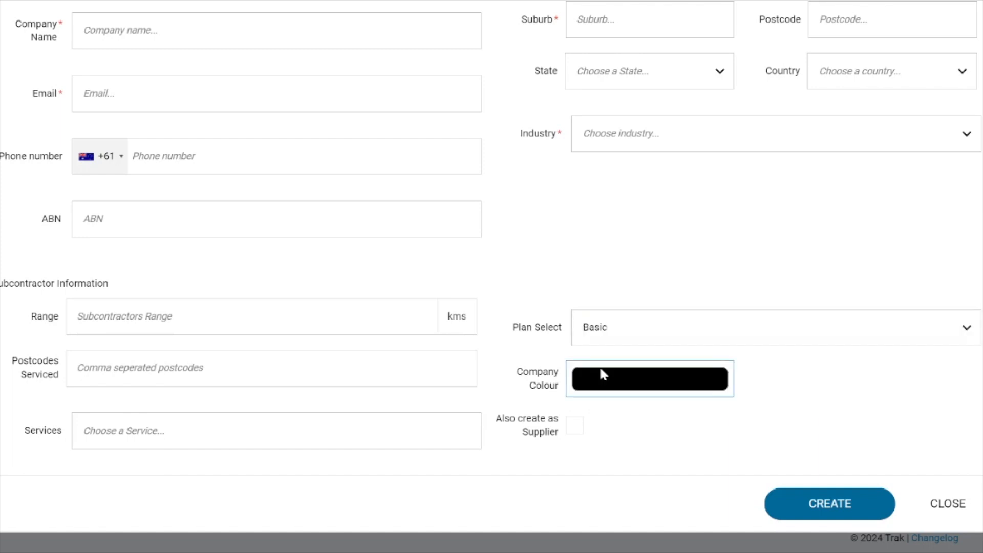
left_click(549, 301)
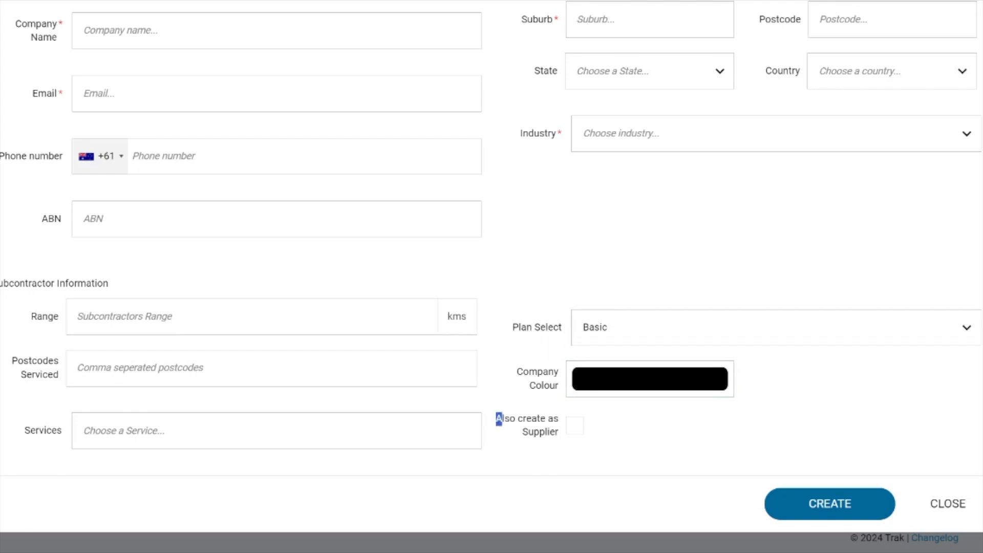
left_click_drag(496, 417, 555, 432)
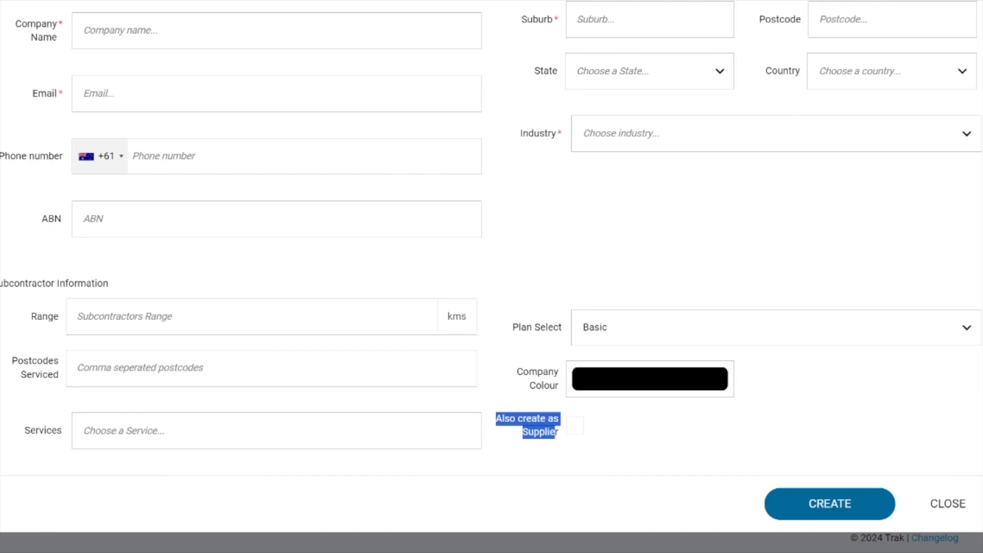
scroll(592, 292, "up", 4)
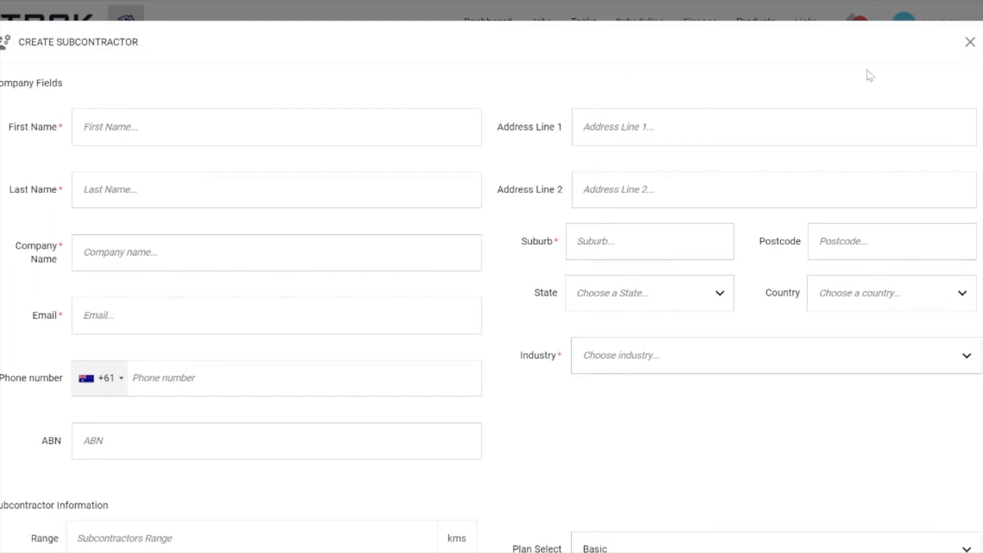
left_click(969, 42)
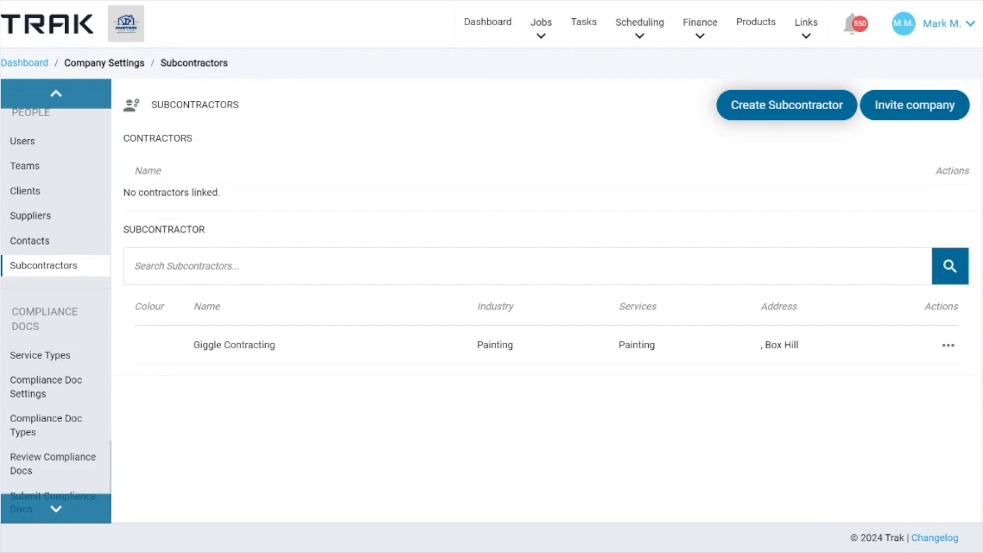
Open the Subcontractor Settings page within the company settings
left_click(943, 29)
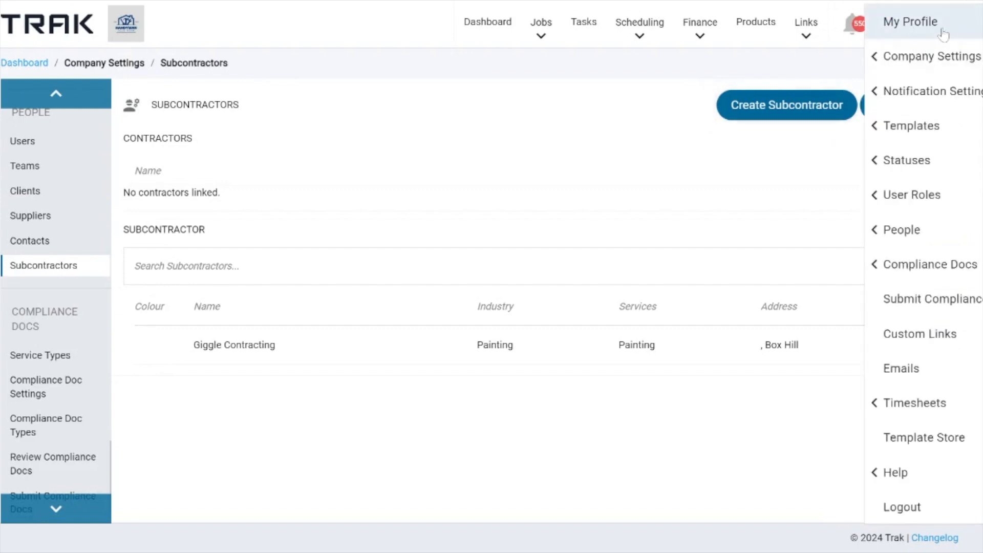
left_click(930, 57)
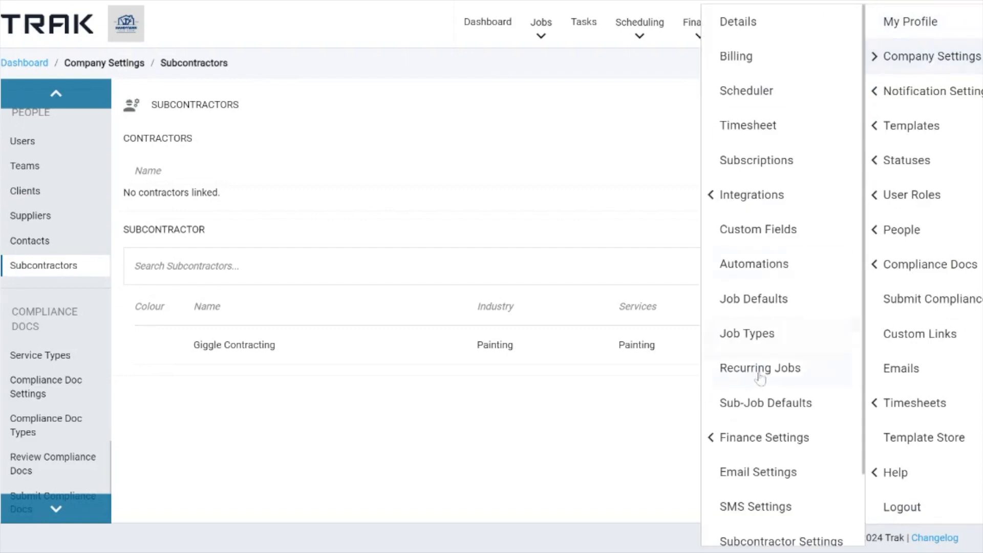
scroll(759, 376, "down", 2)
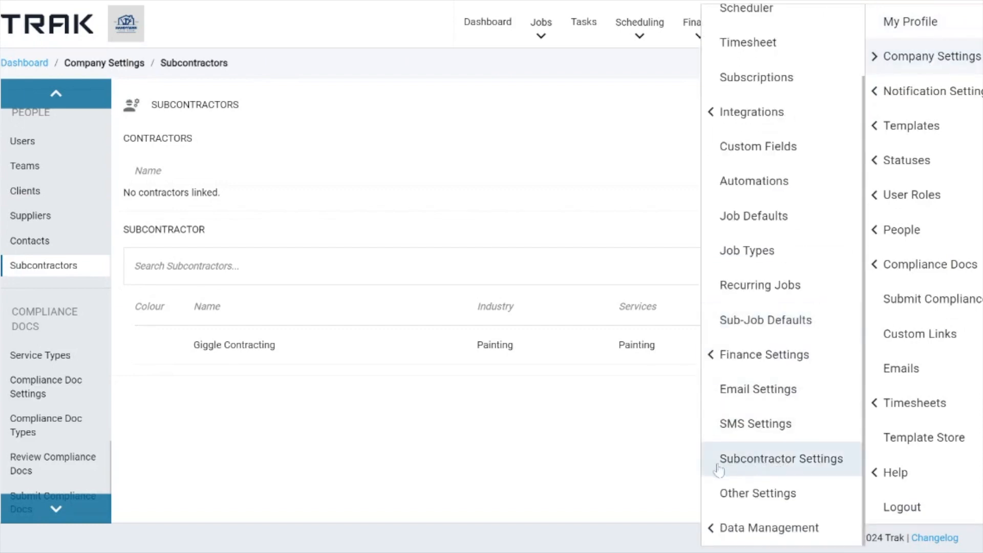
left_click(763, 463)
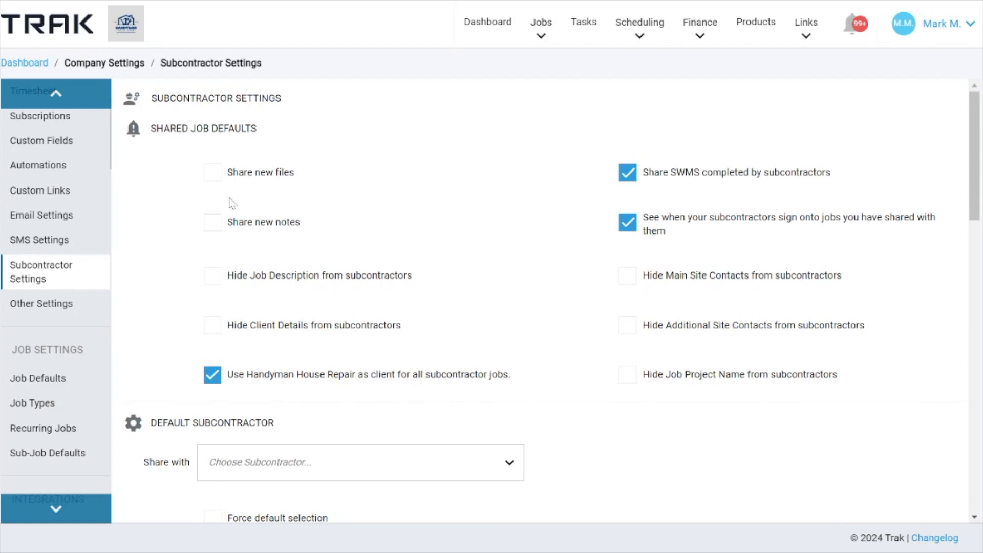
Toggle the shared job defaults for sharing new files and new notes on and back off
left_click(212, 174)
left_click(213, 174)
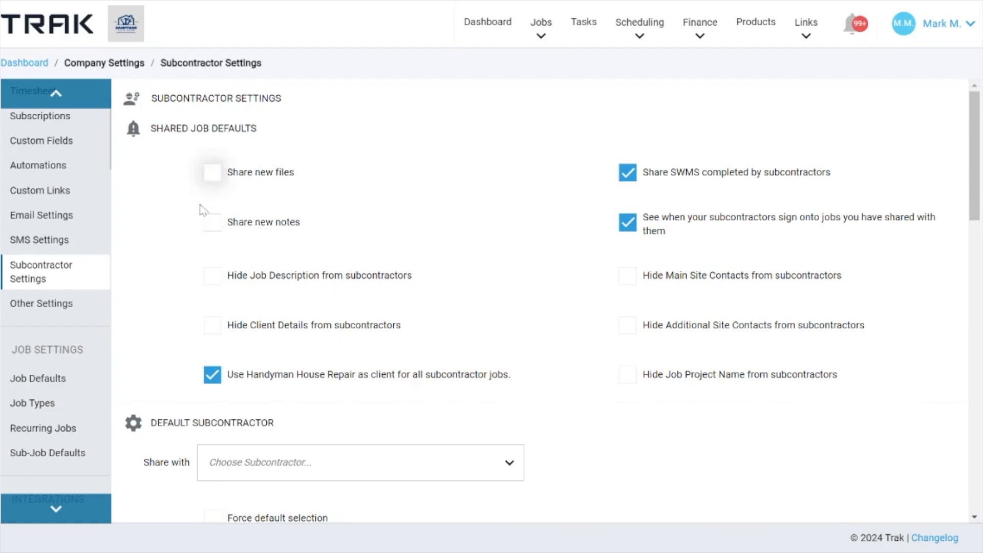
left_click(207, 225)
left_click(207, 225)
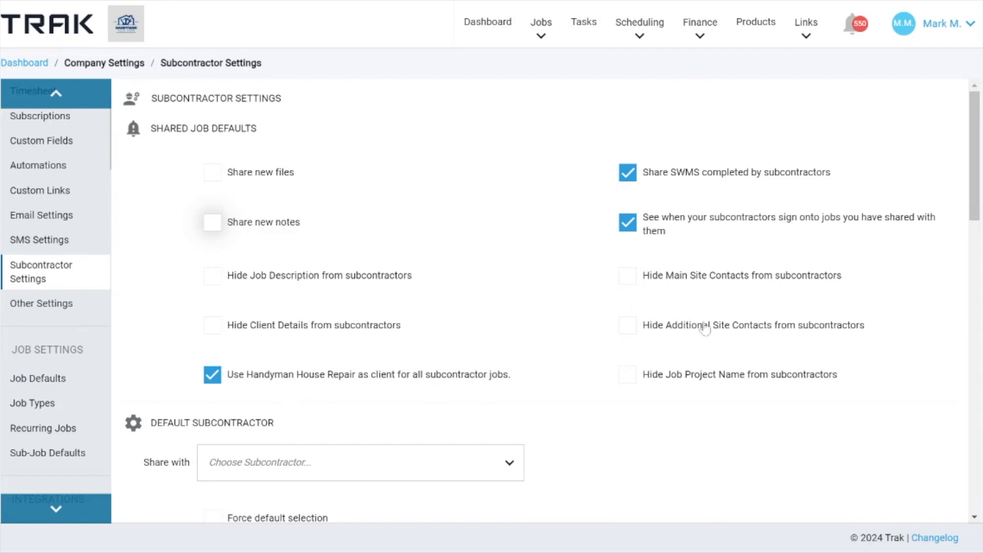
Review the Default Subcontractor section and its option for whom jobs are shared with
scroll(465, 230, "down", 4)
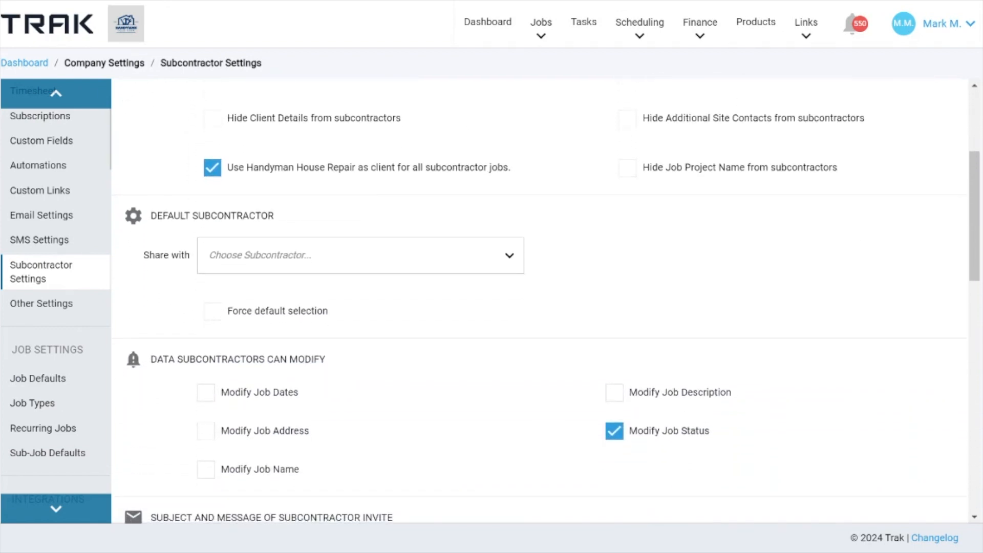
left_click_drag(163, 216, 316, 217)
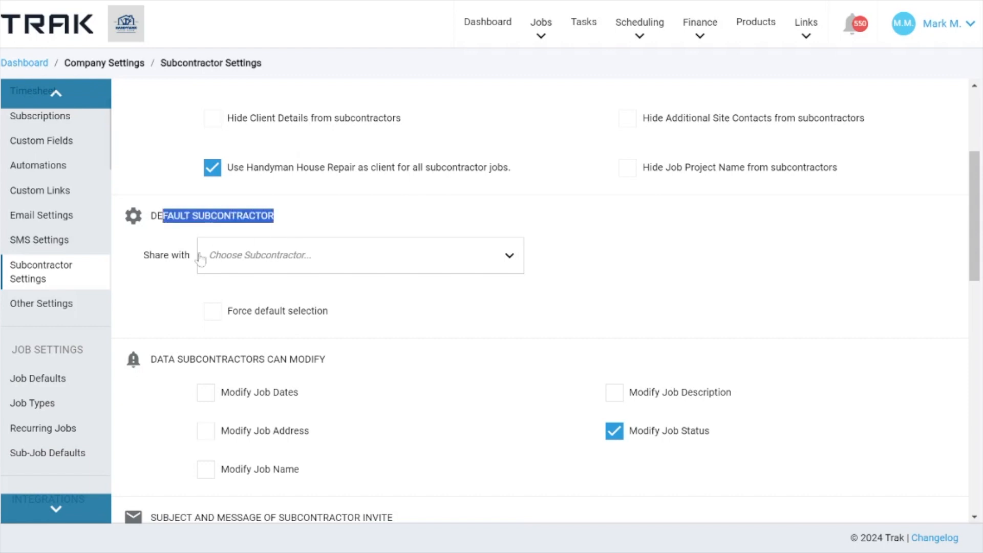
left_click_drag(143, 255, 217, 266)
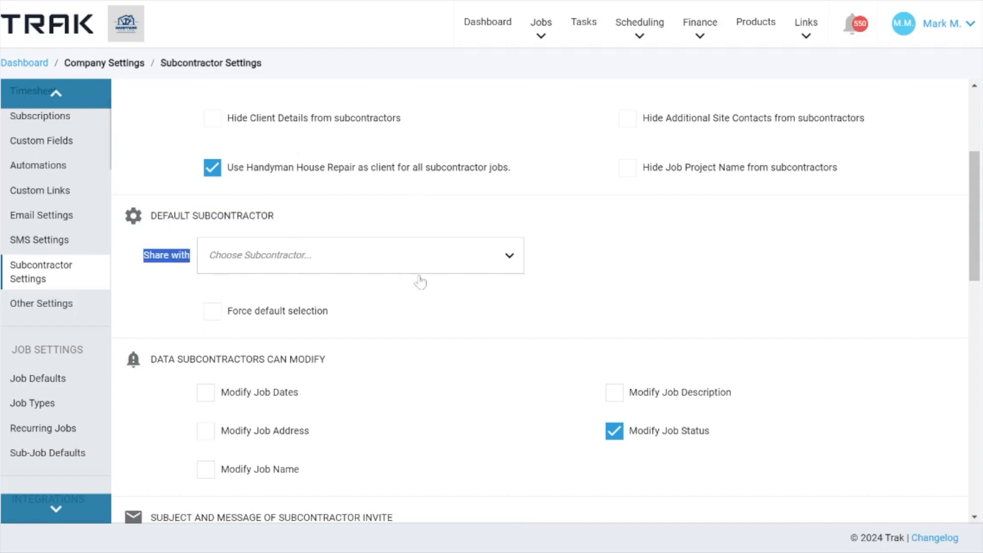
Toggle the Modify Job Dates permission on and back off under the data subcontractors can modify
scroll(391, 316, "down", 3)
left_click(190, 229)
left_click_drag(167, 205, 327, 221)
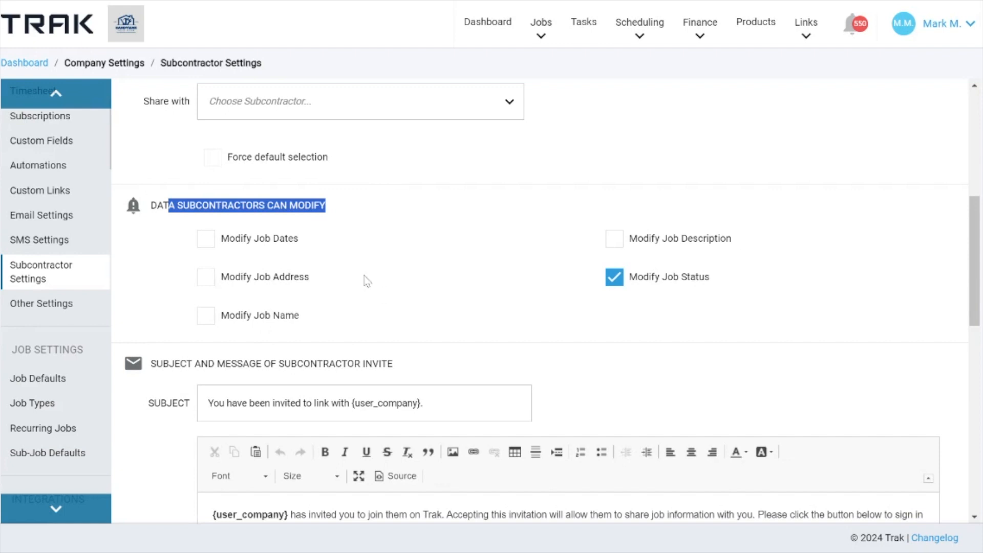
left_click(207, 244)
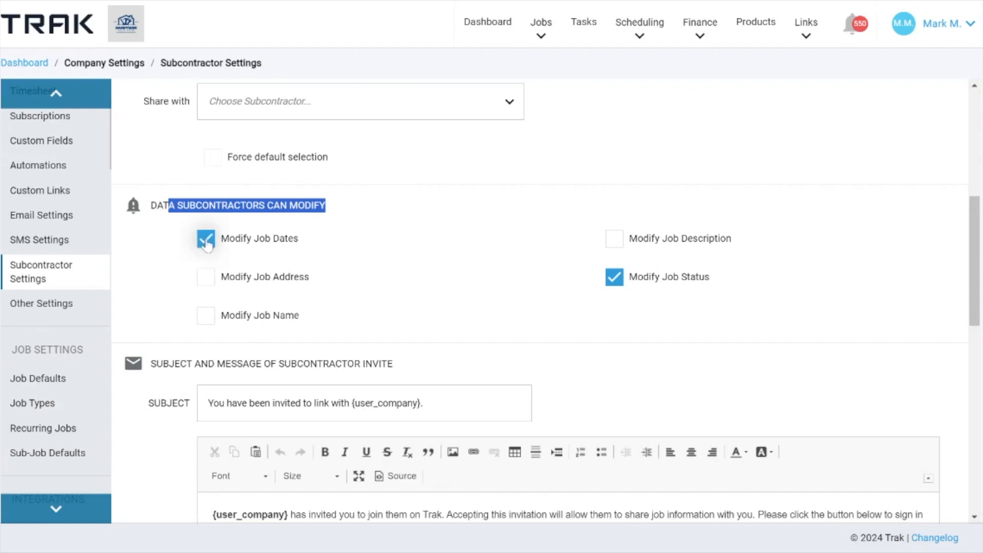
left_click(208, 247)
Review the subject and message section of the subcontractor invite
scroll(408, 280, "down", 3)
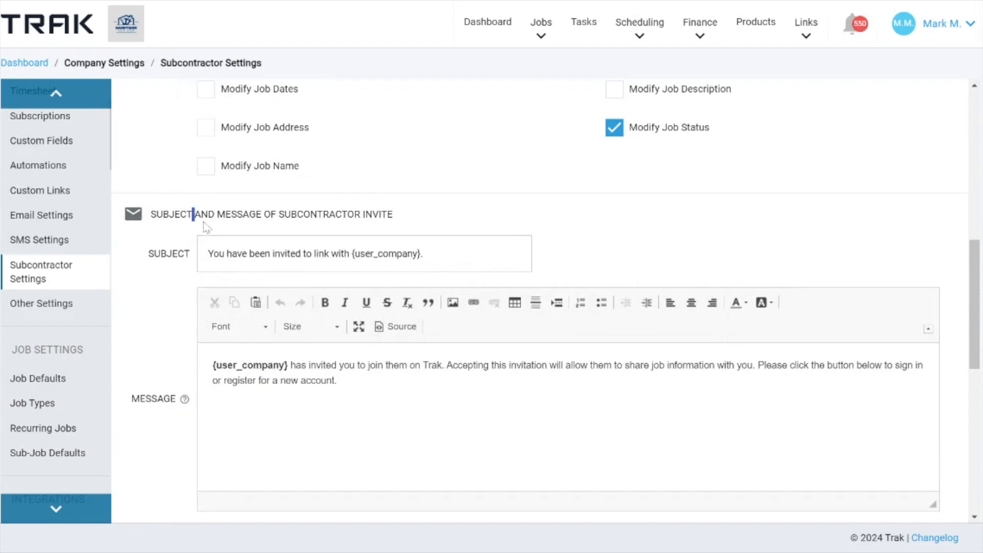
left_click_drag(194, 215, 381, 214)
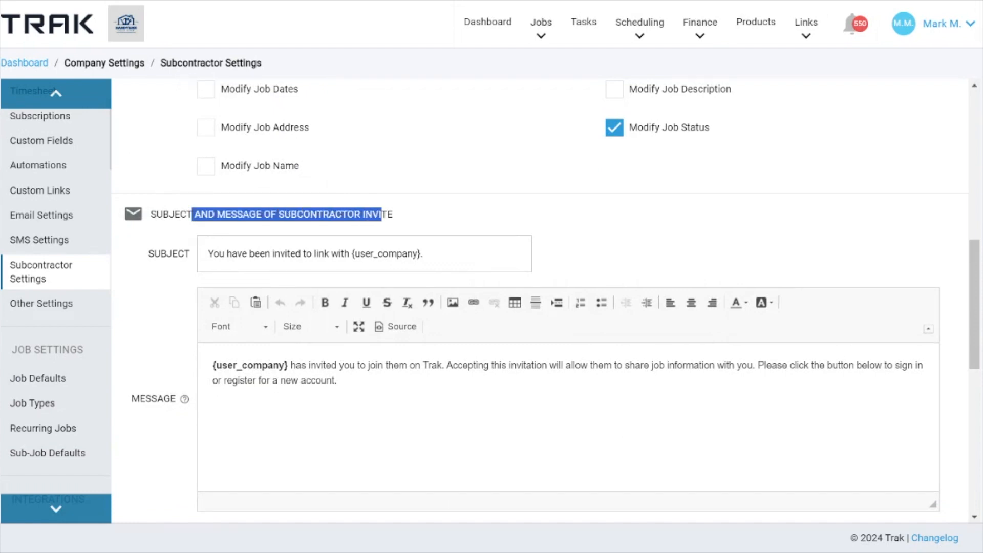
Review the subject and message section of the subcontractor created email
scroll(315, 302, "down", 7)
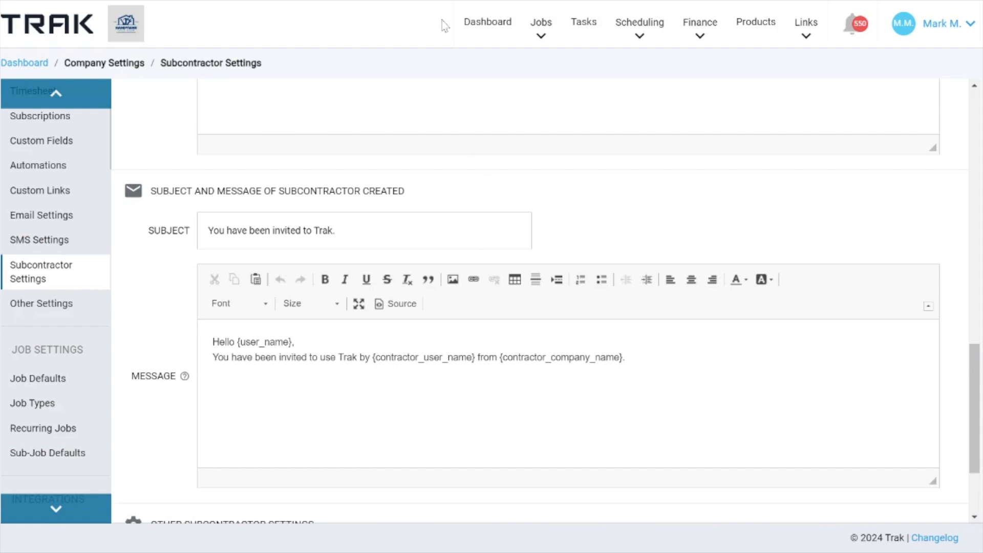
Open the Pro copper mine - Replace Solenoid to crane tower job from the dashboard's activity feed and start editing its details
left_click(469, 30)
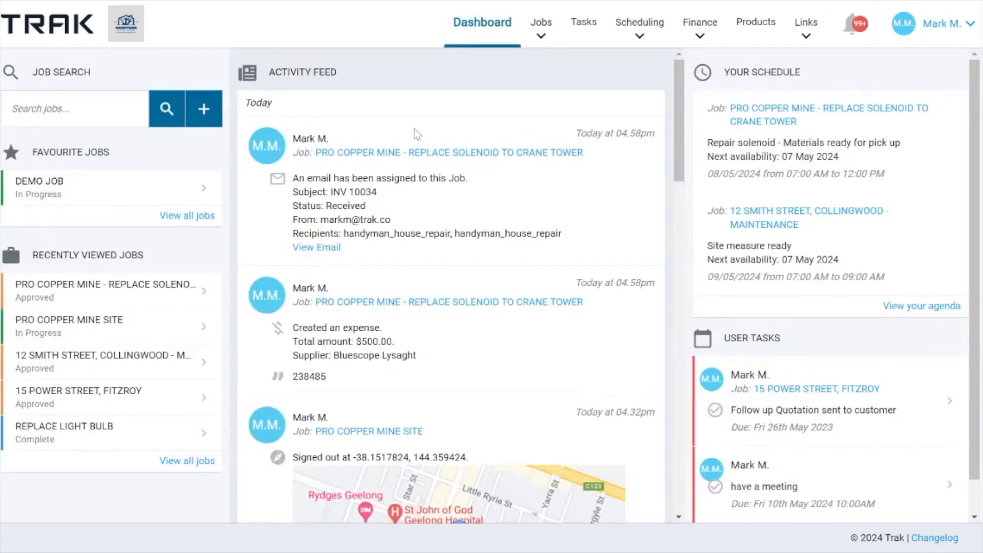
left_click(371, 155)
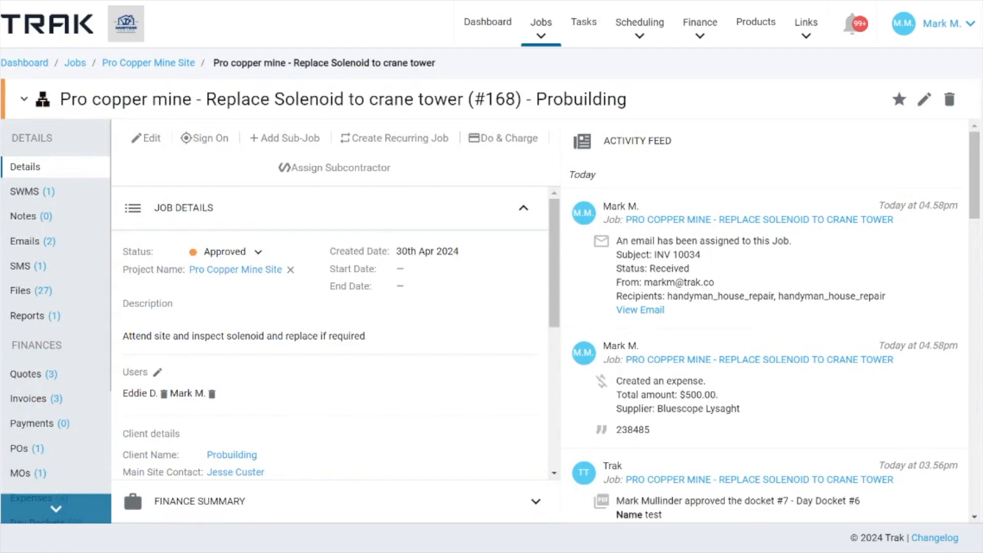
left_click(147, 139)
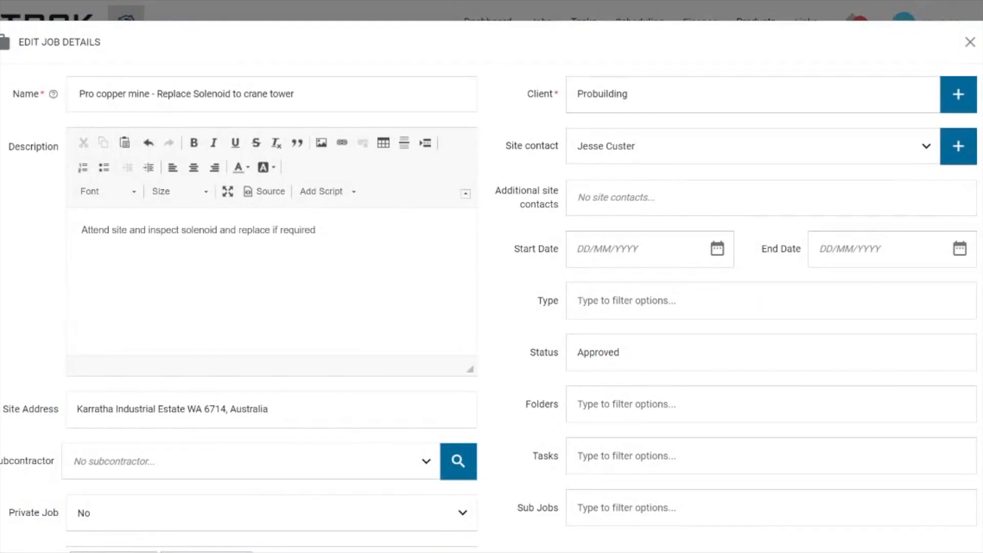
Choose Giggle Contracting as the job's subcontractor from the subcontractor search
scroll(491, 287, "down", 2)
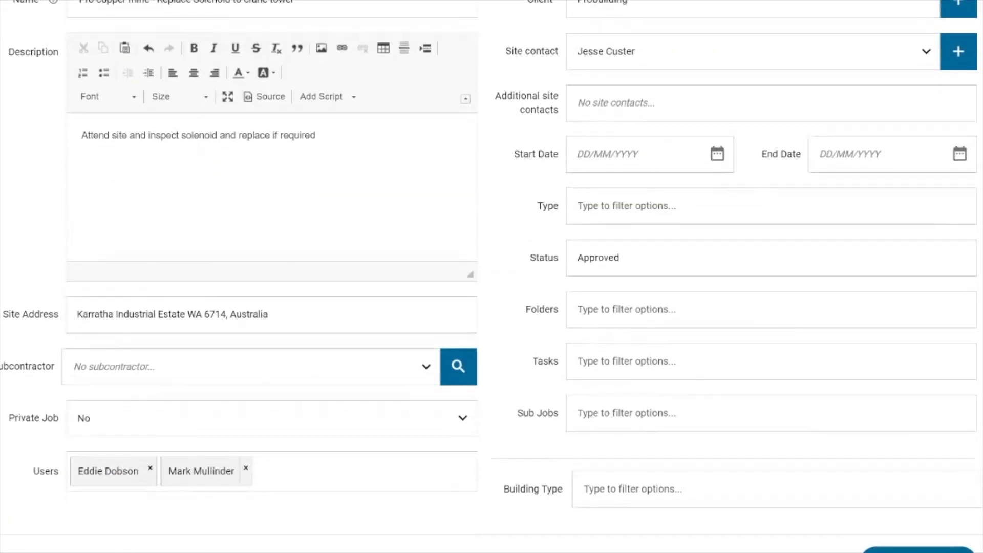
left_click(92, 374)
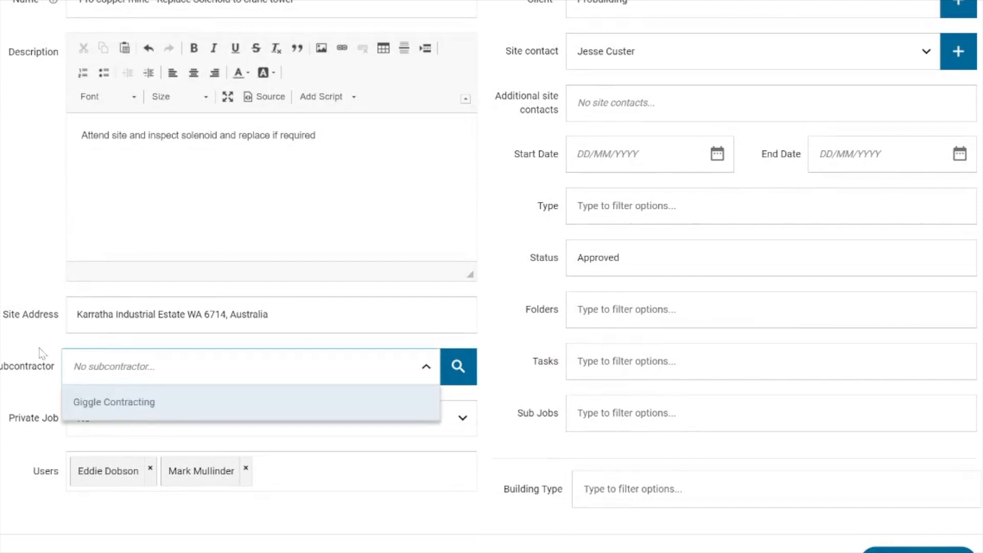
left_click(46, 399)
left_click(456, 367)
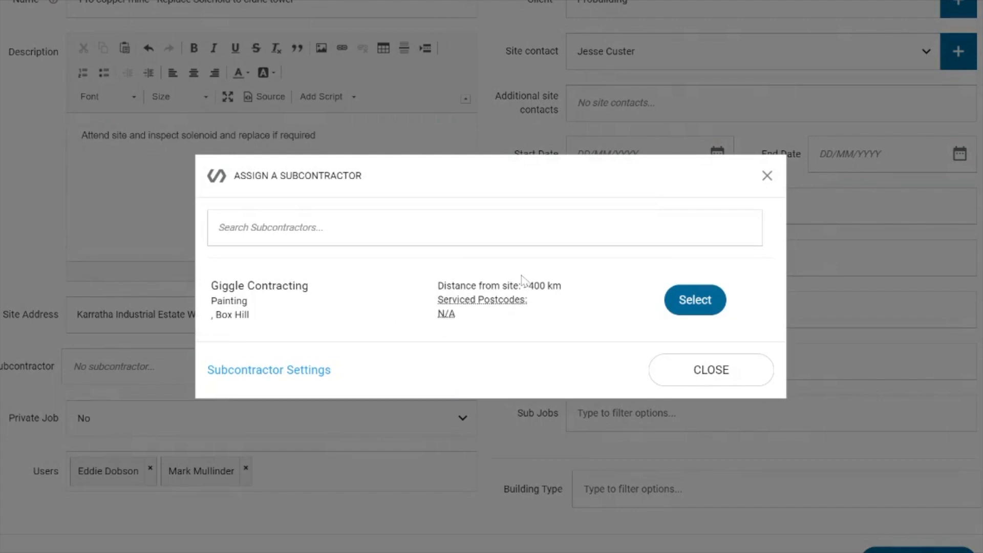
left_click(693, 302)
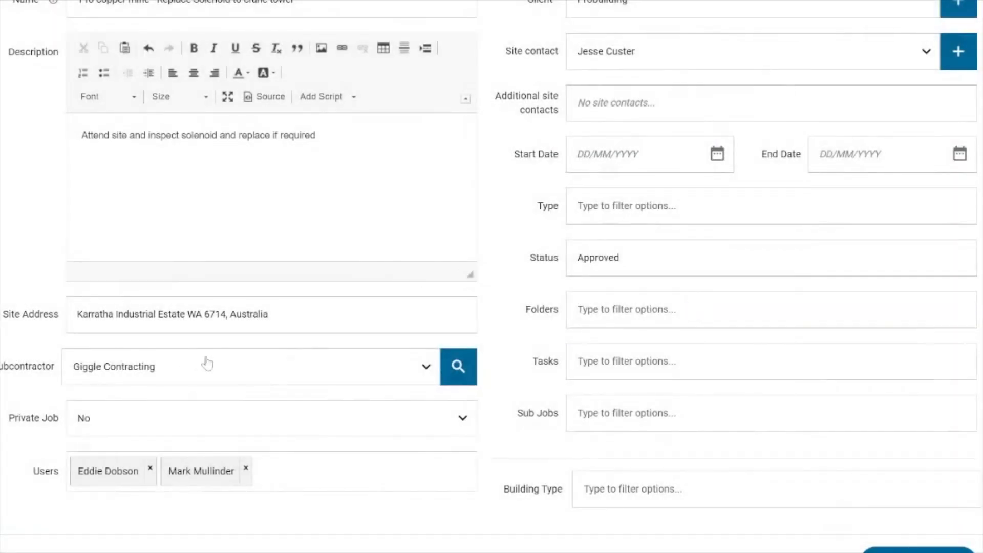
Clear the chosen subcontractor from the job details
left_click(209, 371)
key("ctrl+a")
key("BackSpace")
left_click(495, 235)
Set the job's start date to 09 May 2024 and save the job details
left_click_drag(490, 166, 559, 154)
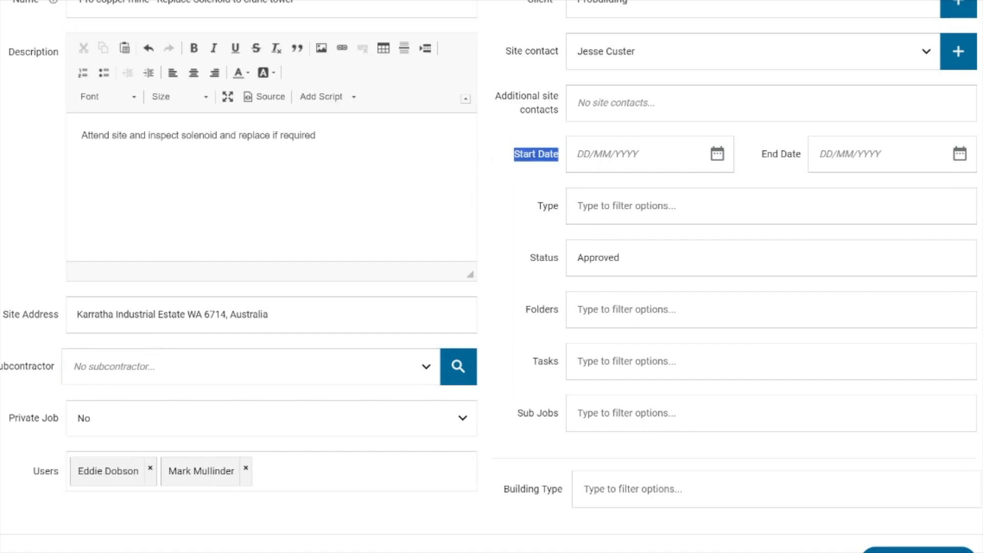
left_click(718, 154)
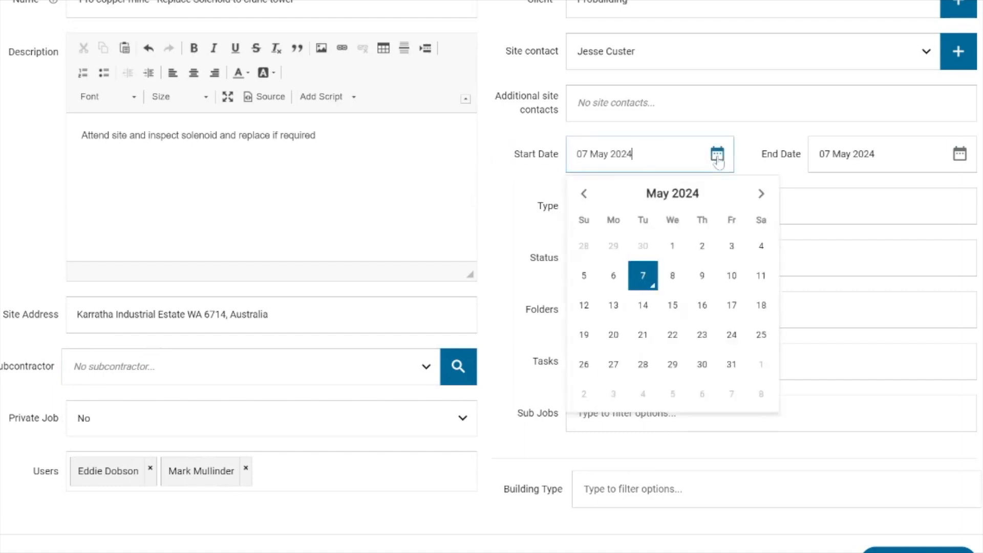
left_click(700, 277)
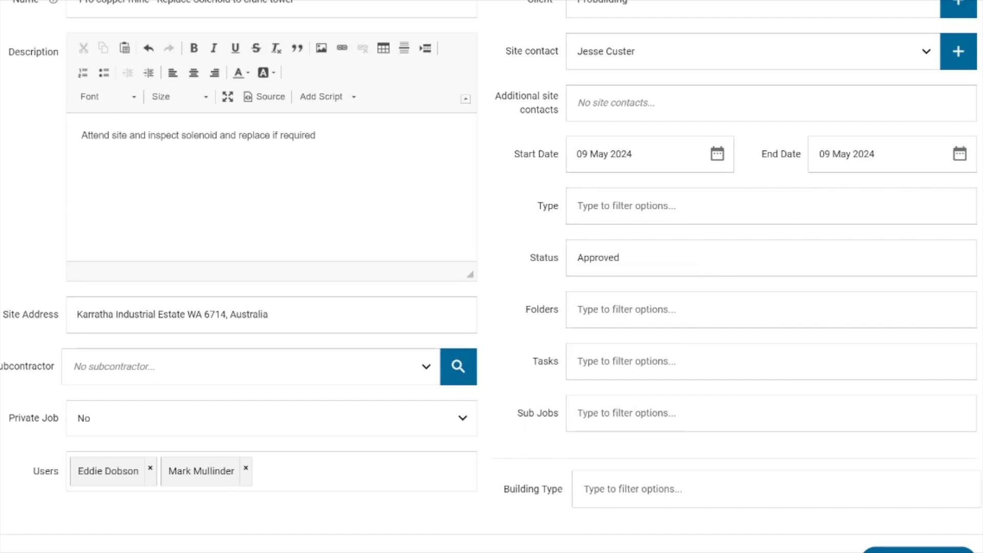
scroll(567, 396, "down", 1)
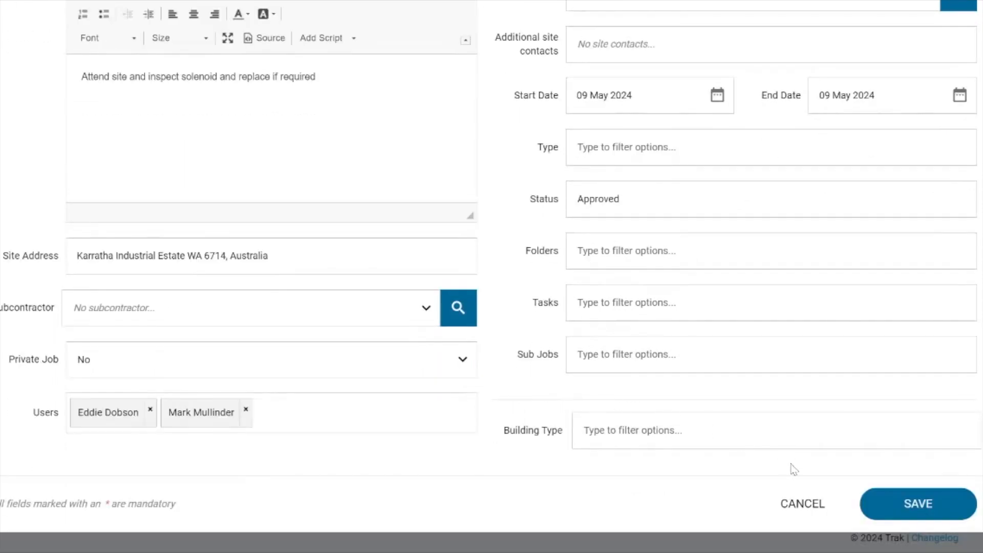
left_click(898, 502)
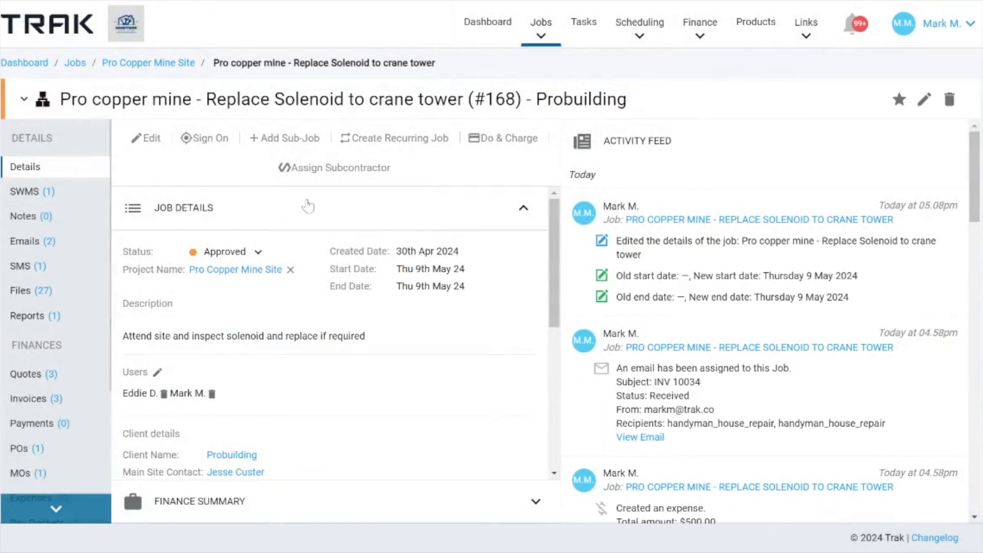
View the subcontractors available to assign from the job page and close the list without selecting one
left_click(306, 173)
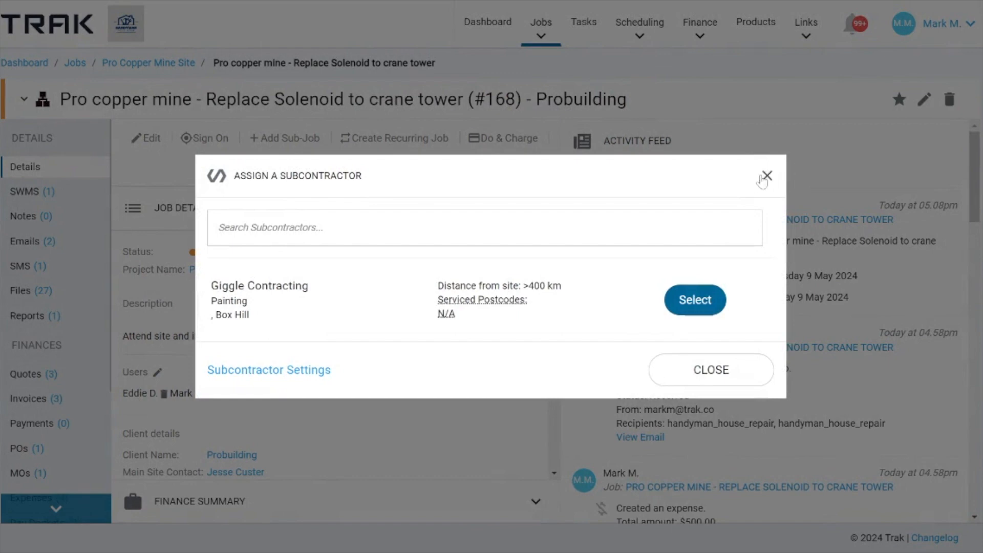
left_click(766, 176)
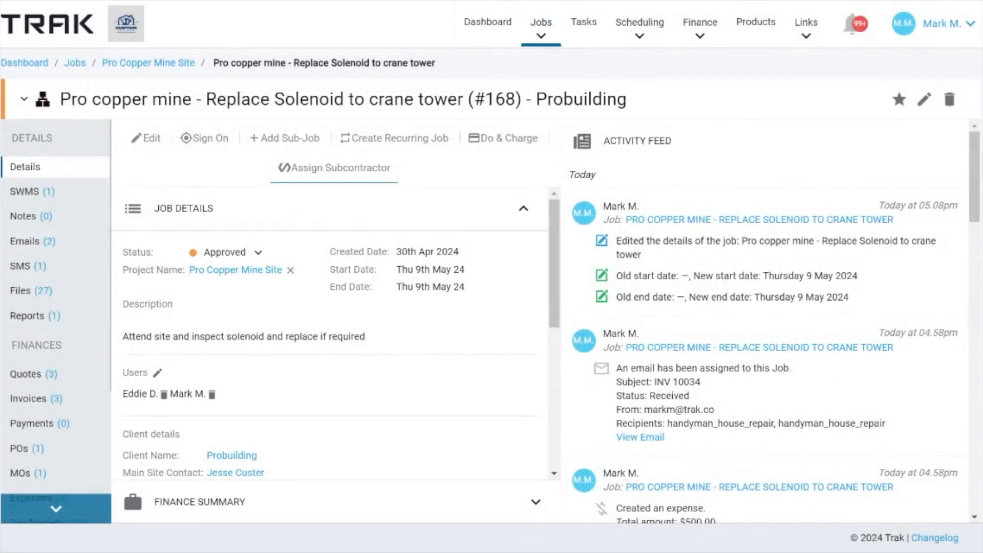
Open the job calendar and expand the Pro copper mine - Replace Solenoid to crane tower job on 9 May
left_click(639, 28)
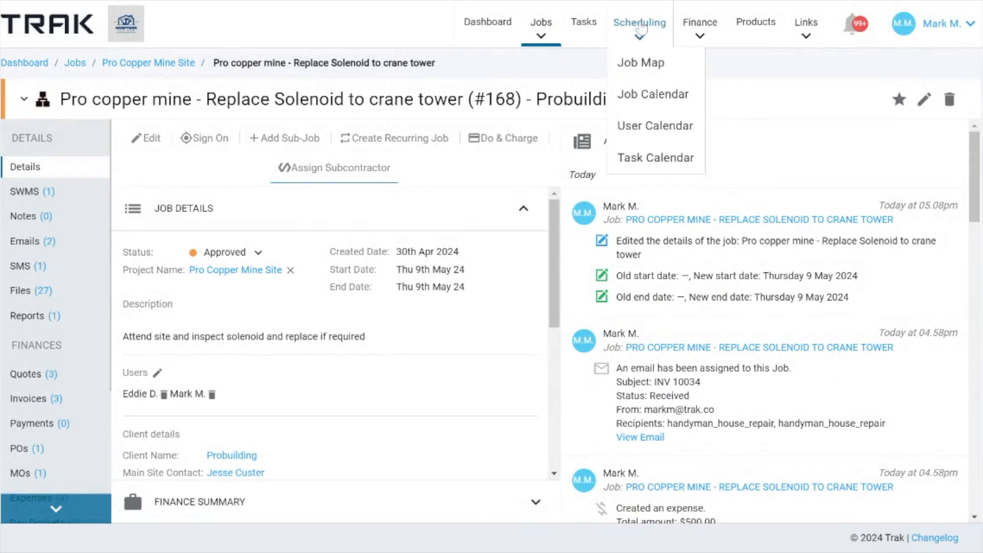
left_click(641, 96)
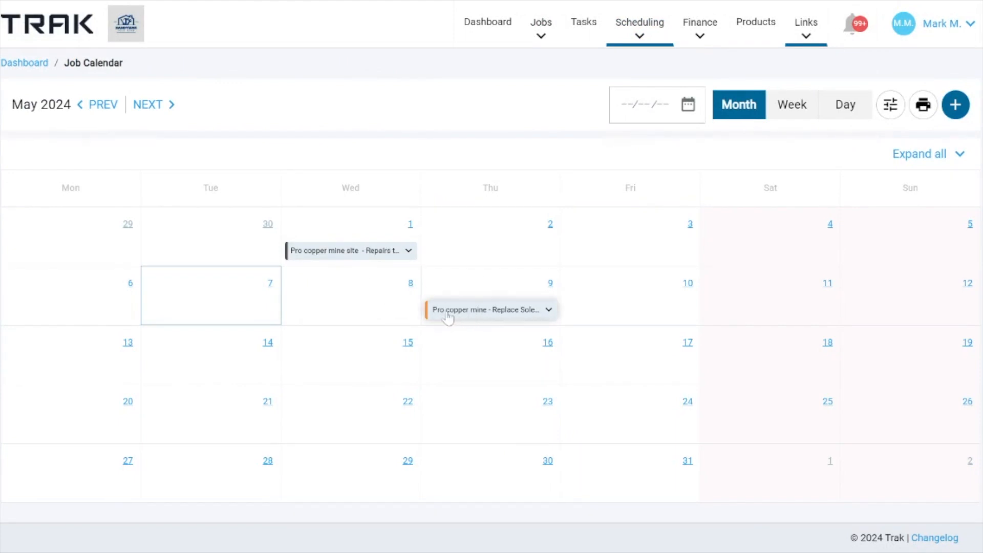
left_click(478, 311)
scroll(451, 180, "down", 3)
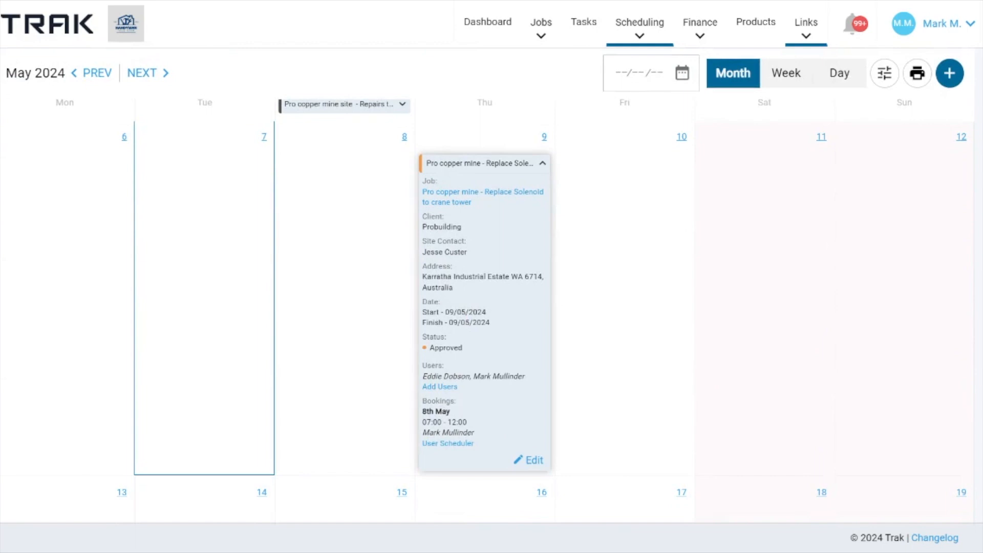
Share the expanded calendar job with Giggle Contracting and save the change
left_click(530, 459)
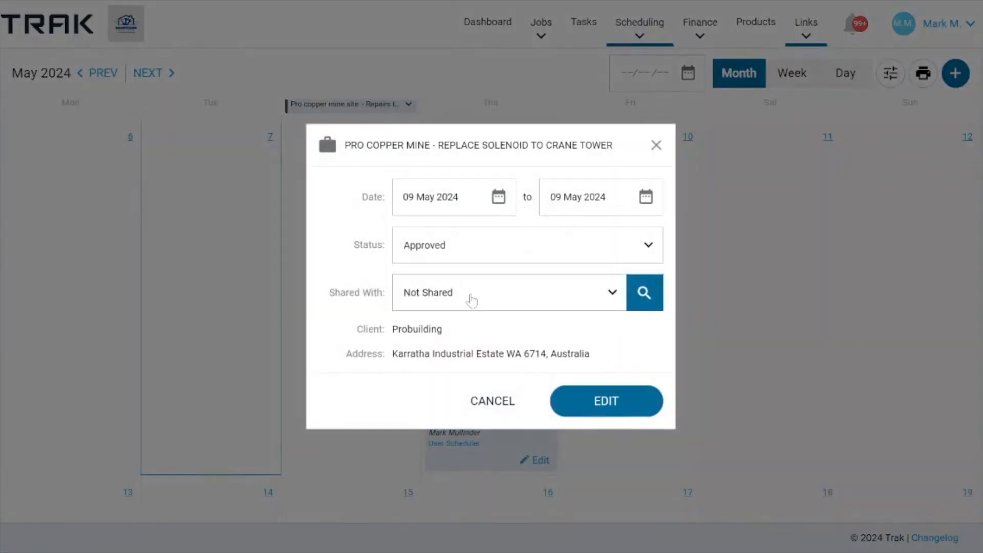
left_click(471, 300)
left_click(440, 364)
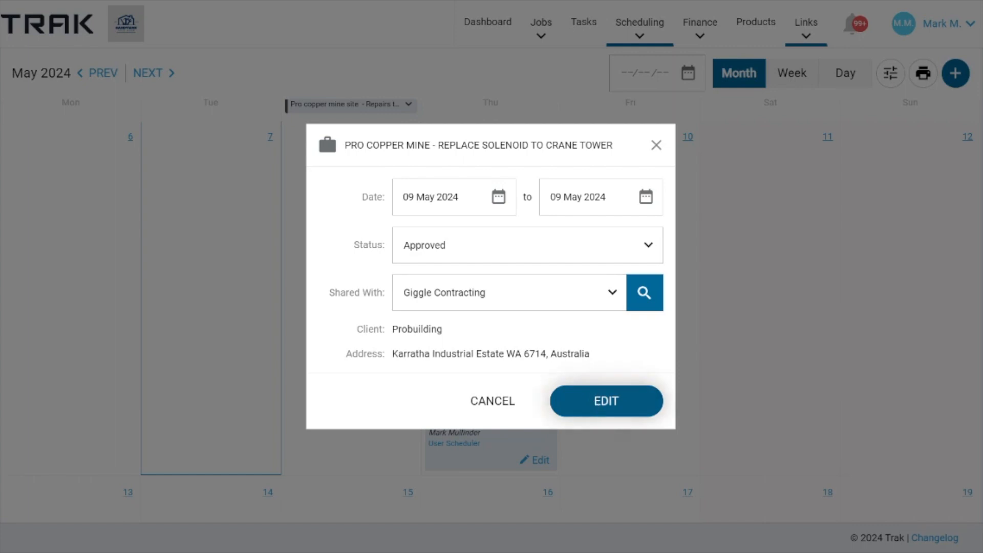
left_click(645, 401)
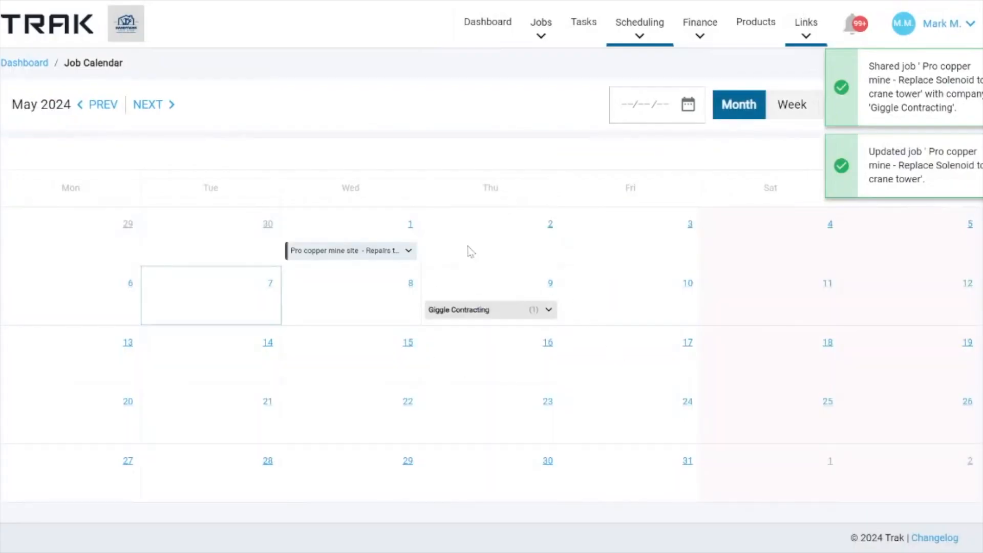
Expand the Giggle Contracting group on 9 May to view its shared job, and collapse it again
left_click(454, 310)
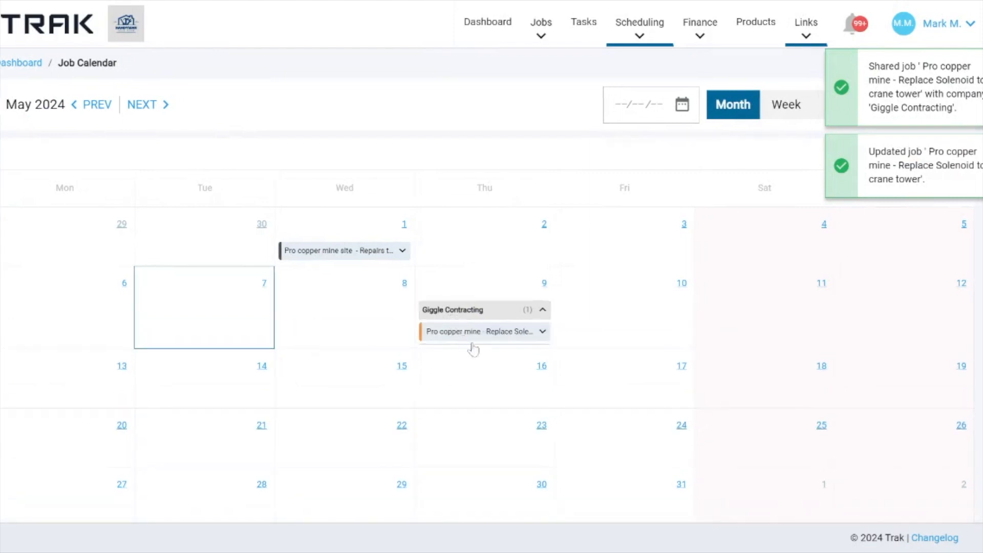
left_click(460, 311)
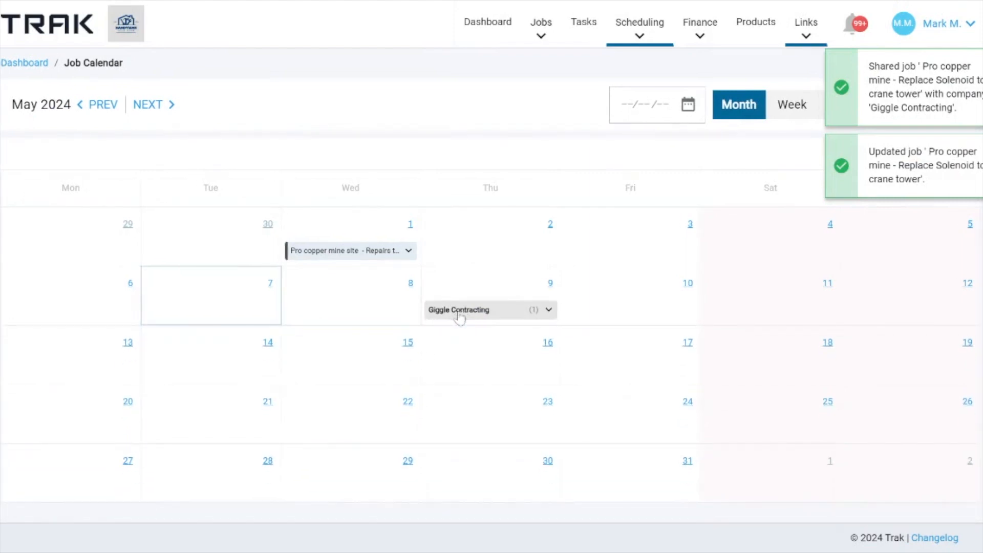
View the user calendar's bookings by week
left_click(640, 41)
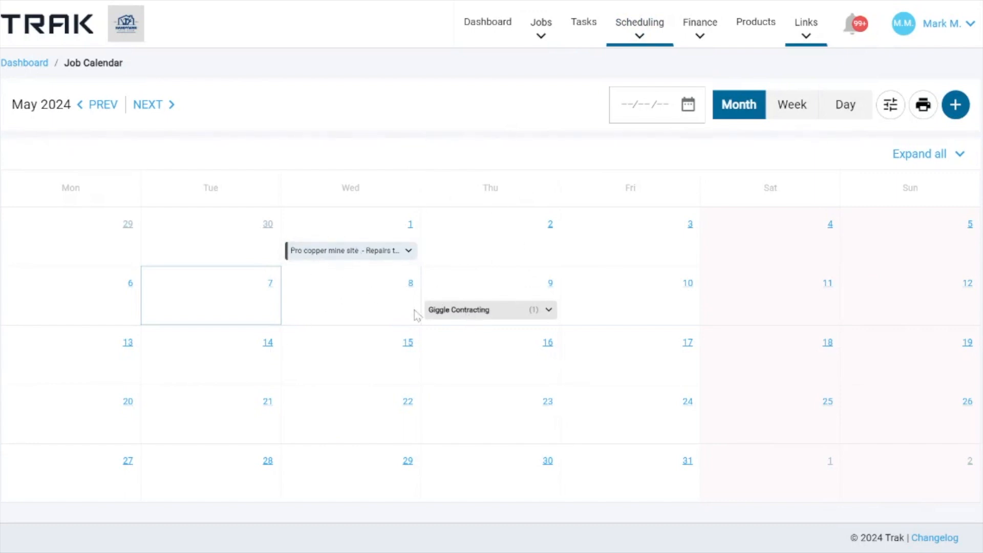
mouse_move(641, 37)
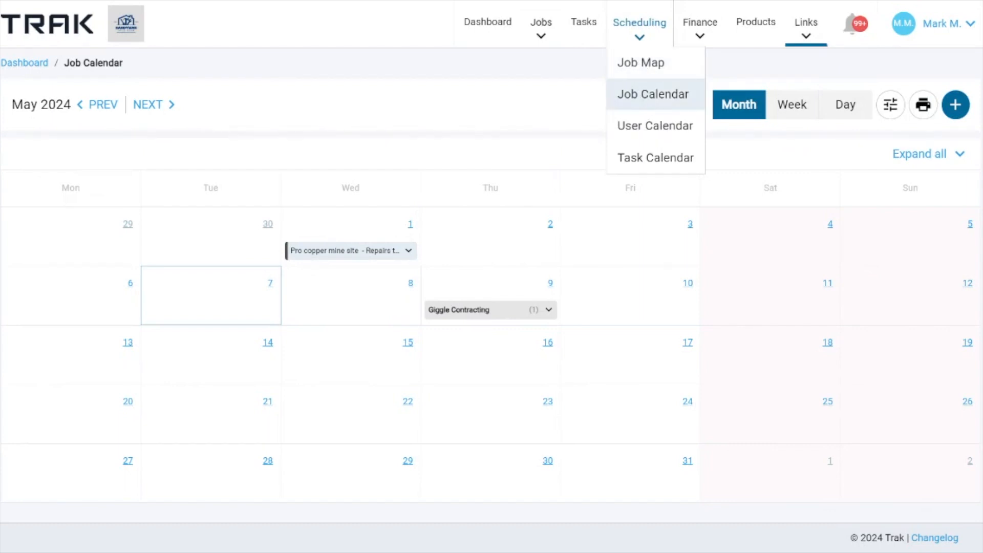
left_click(646, 124)
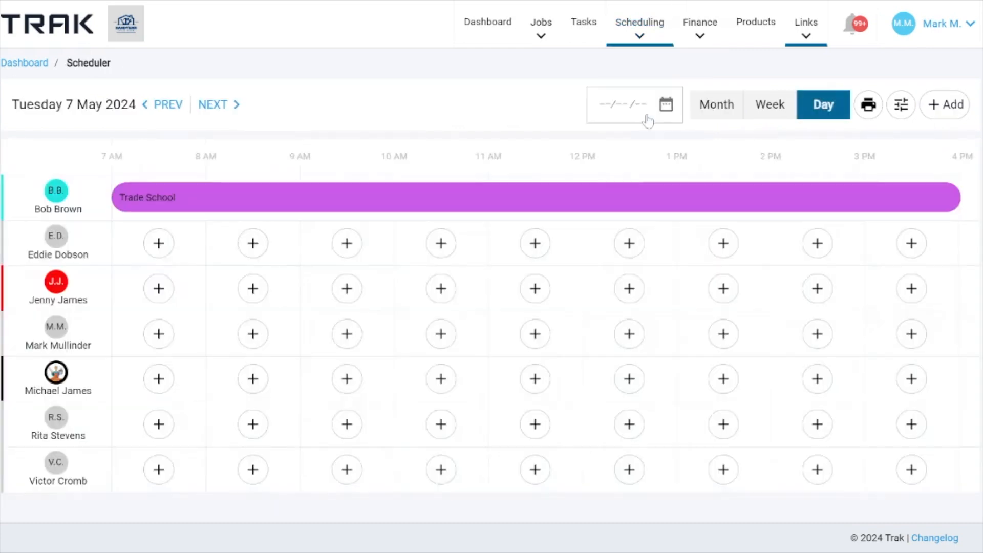
left_click(774, 106)
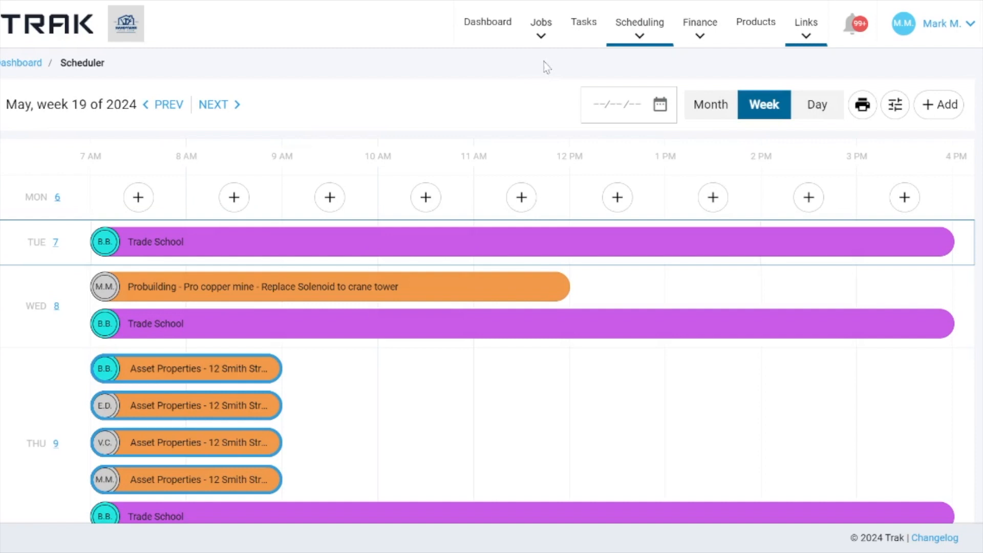
Return to the job calendar, view it by week, and show the day view for Thursday 9 May 2024
left_click(666, 37)
left_click(649, 94)
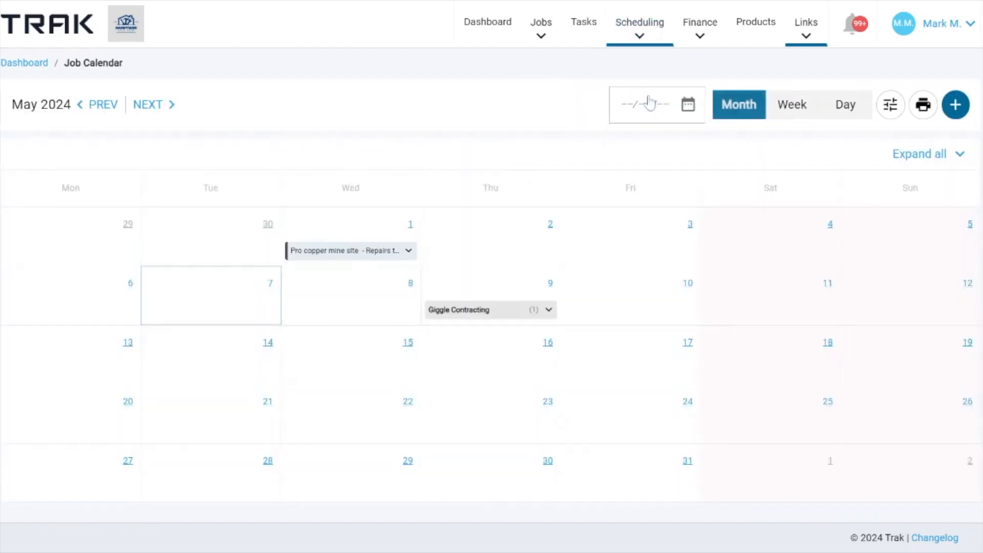
left_click(791, 104)
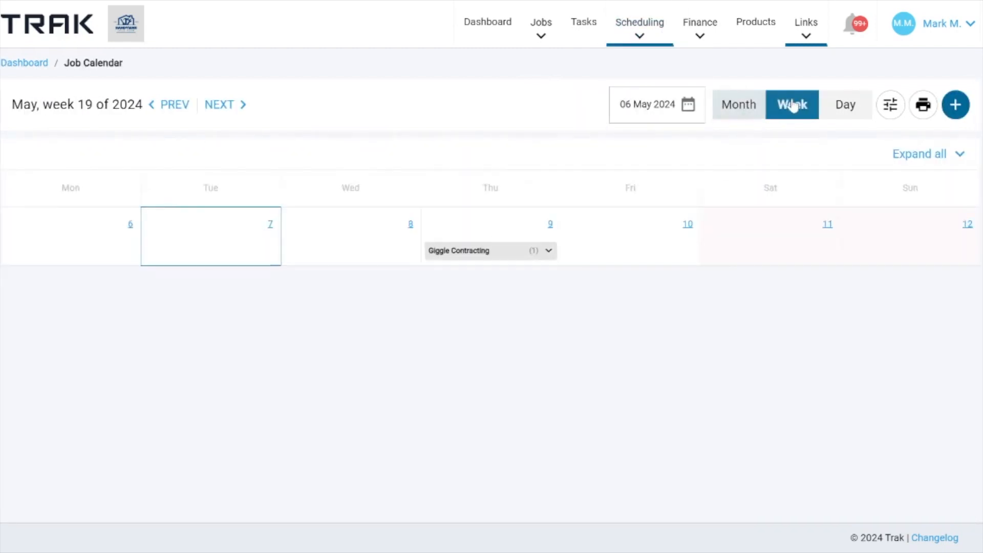
left_click(854, 108)
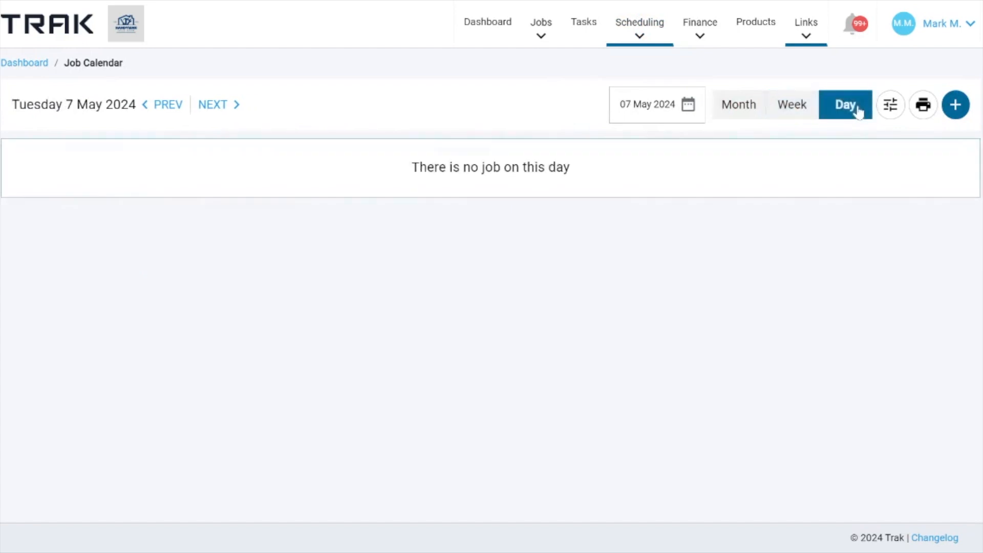
left_click(202, 111)
left_click(222, 110)
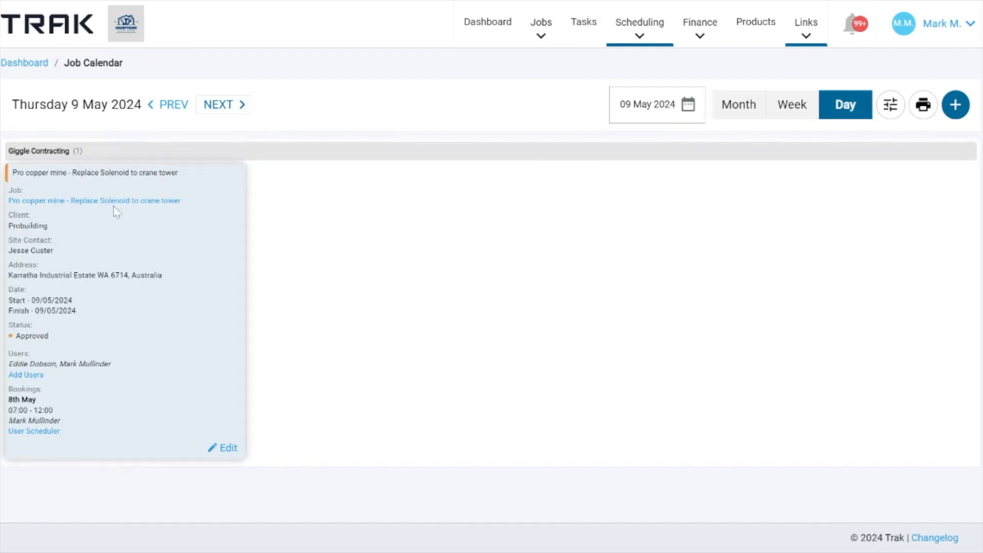
Change the status of the job shared with Giggle Contracting to In Progress and save it
left_click(225, 448)
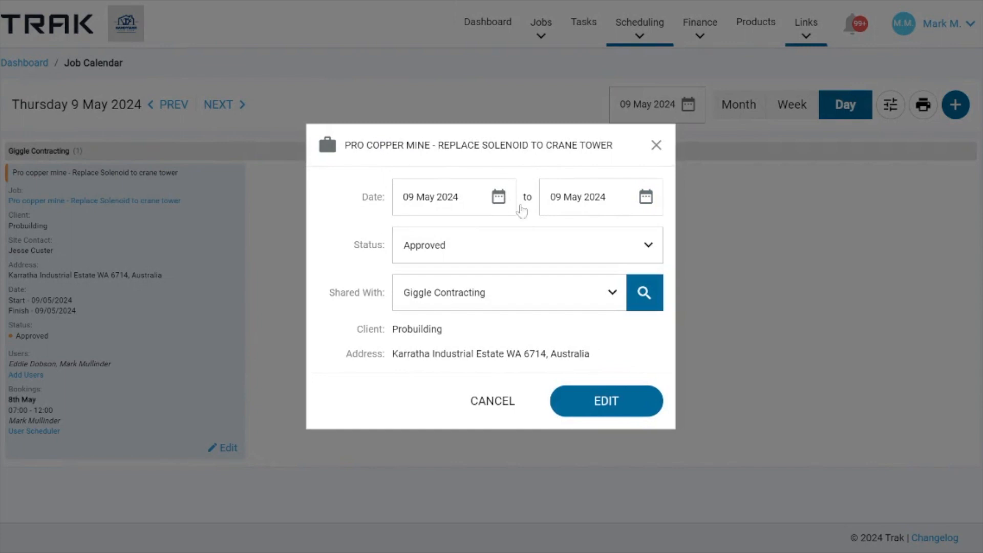
left_click(498, 258)
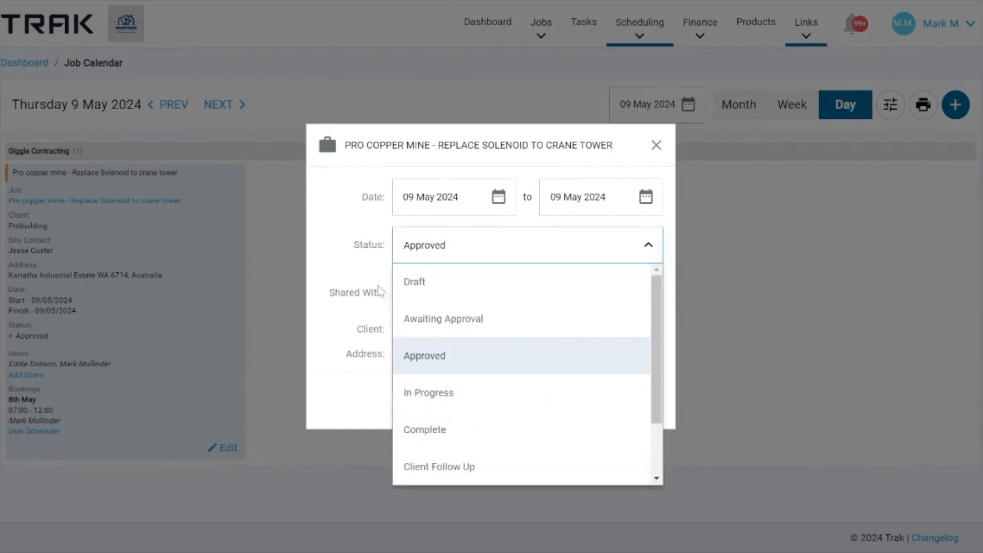
left_click(350, 277)
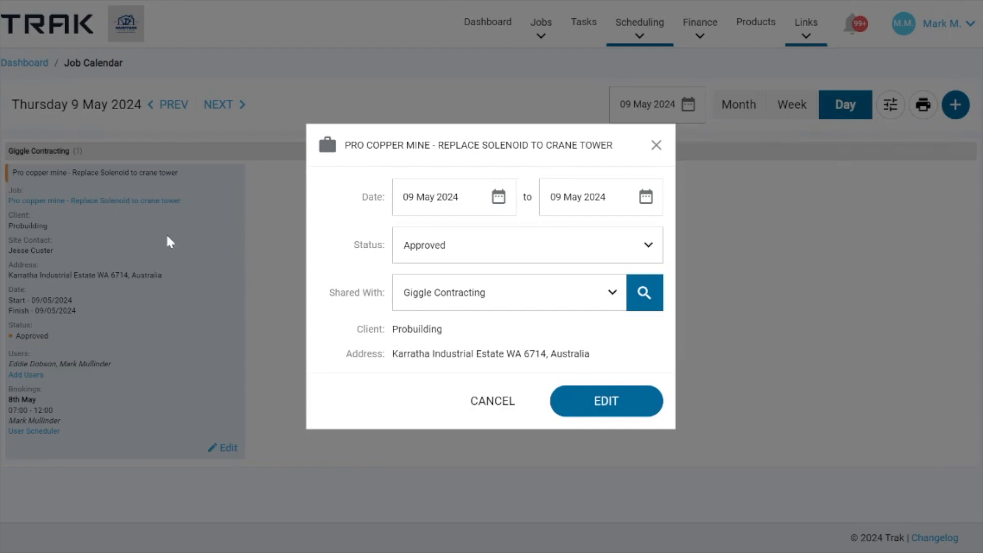
left_click(463, 259)
left_click(437, 395)
left_click(603, 399)
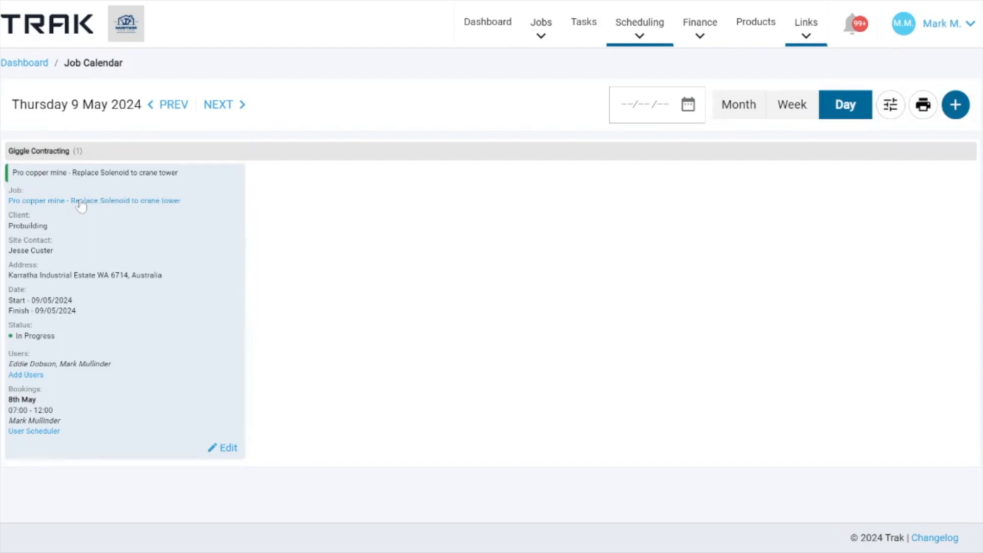
Switch to the details page of the Replace Solenoid to crane tower job and review its subcontractor details
key("ctrl+Tab")
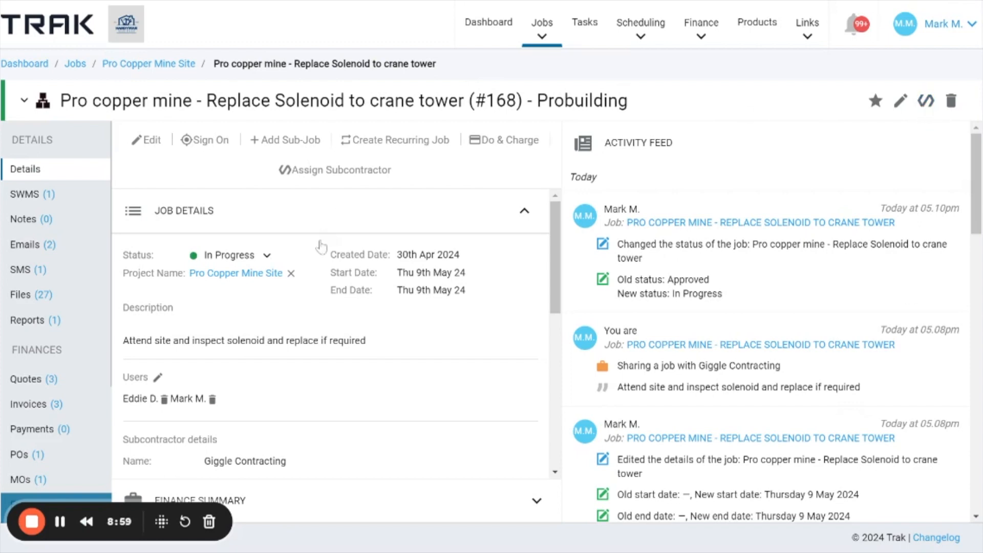
scroll(322, 248, "down", 5)
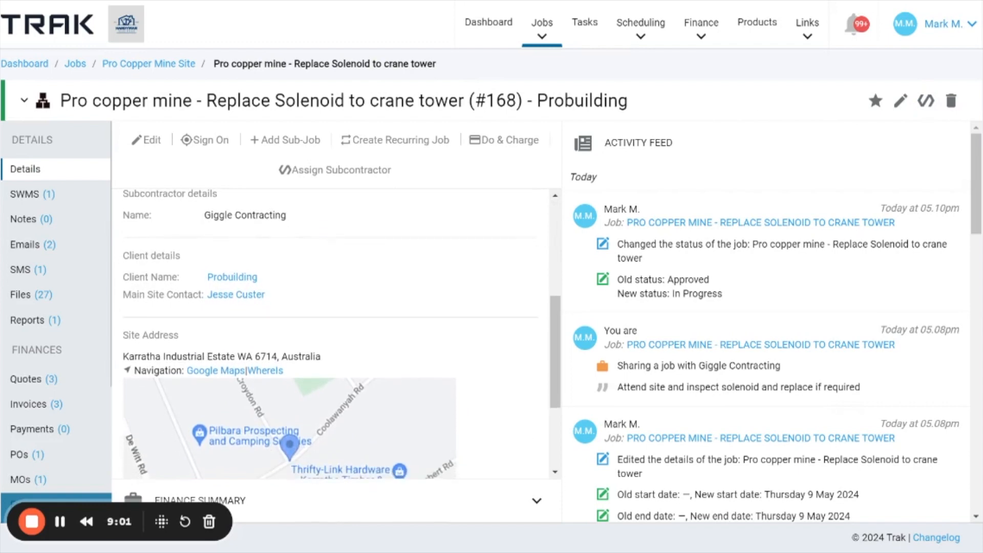
left_click_drag(134, 226, 335, 267)
left_click(336, 267)
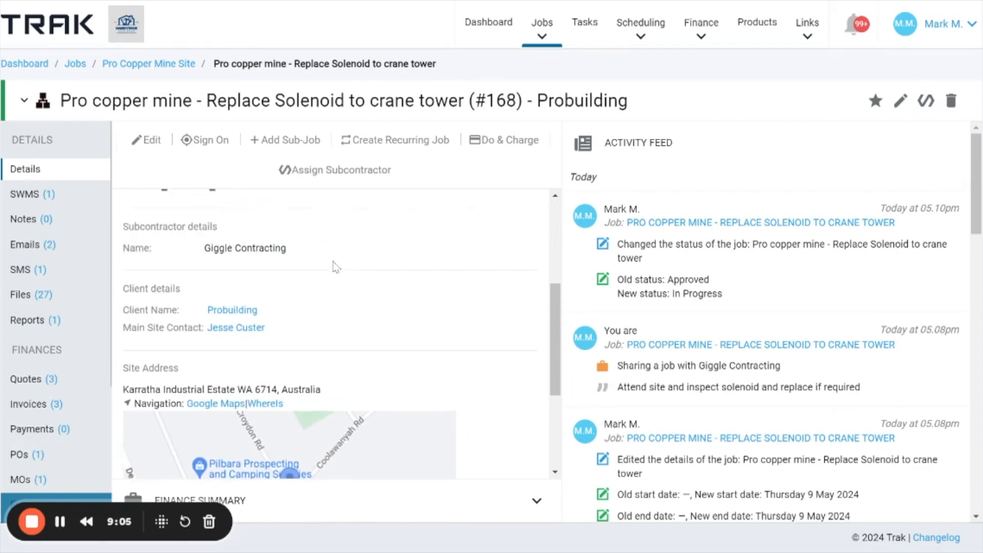
Open the full jobs list and reset its filters
left_click(546, 26)
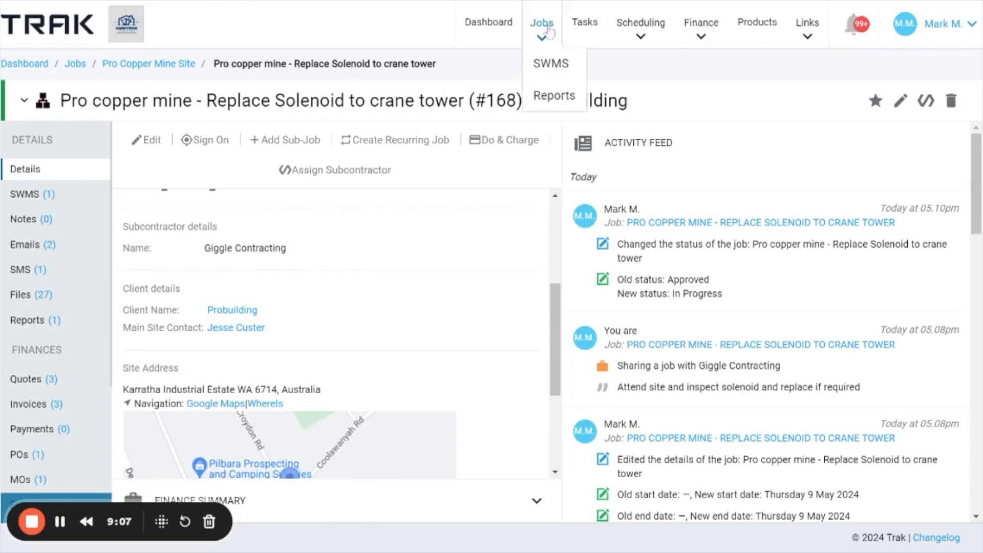
left_click(546, 27)
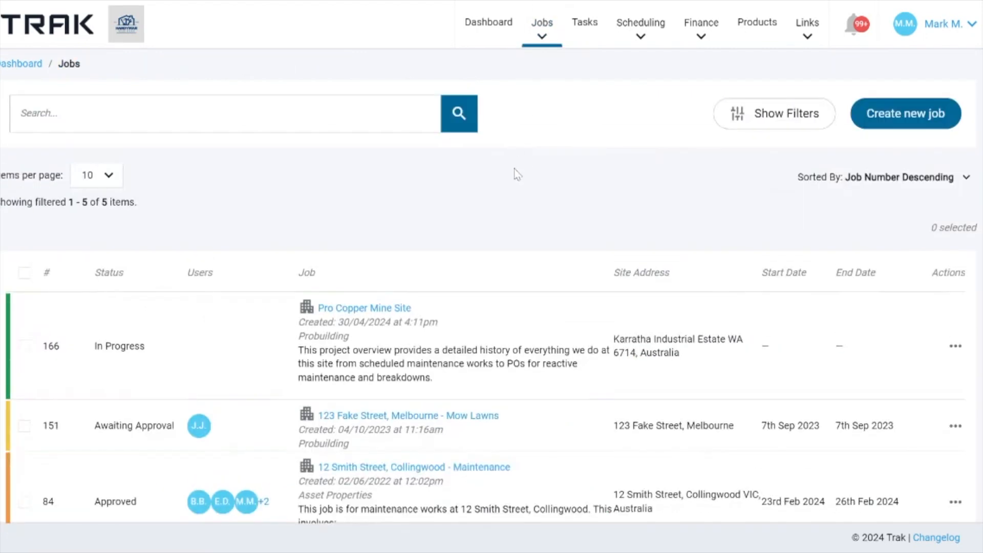
scroll(502, 182, "down", 5)
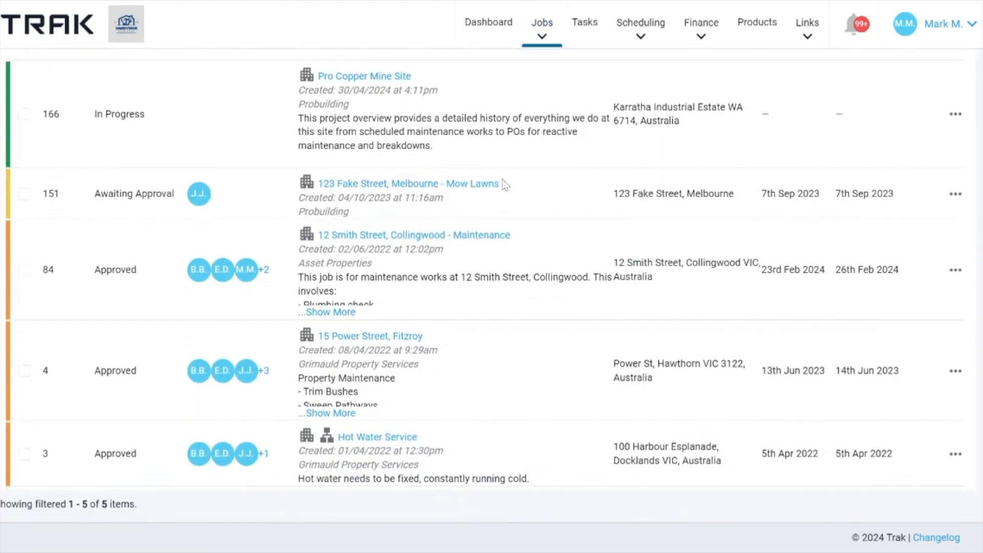
scroll(502, 179, "up", 5)
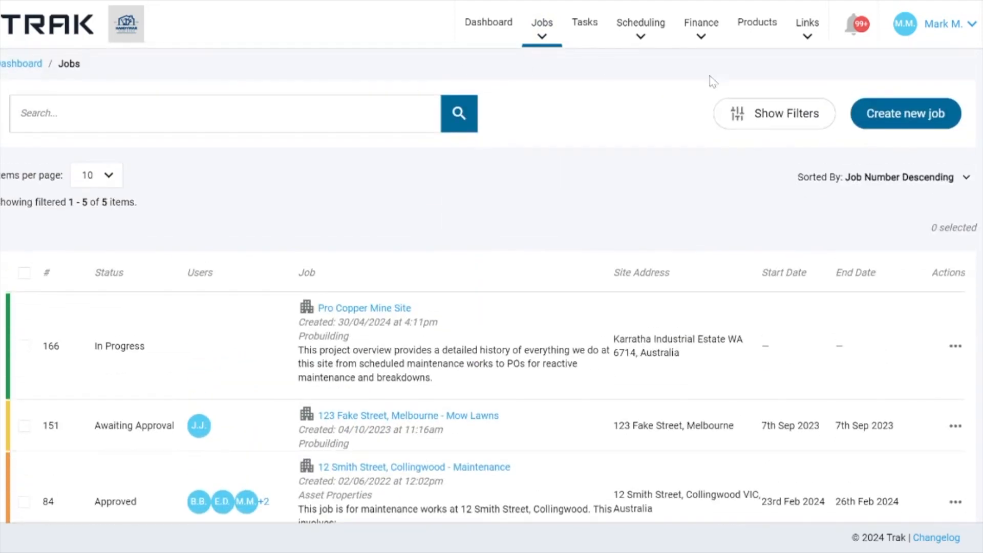
left_click(768, 111)
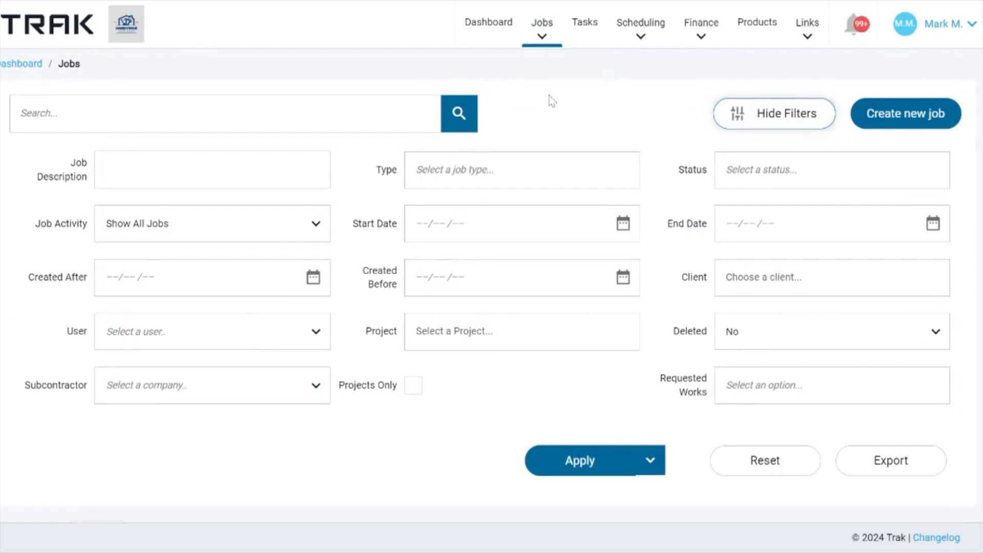
left_click(741, 458)
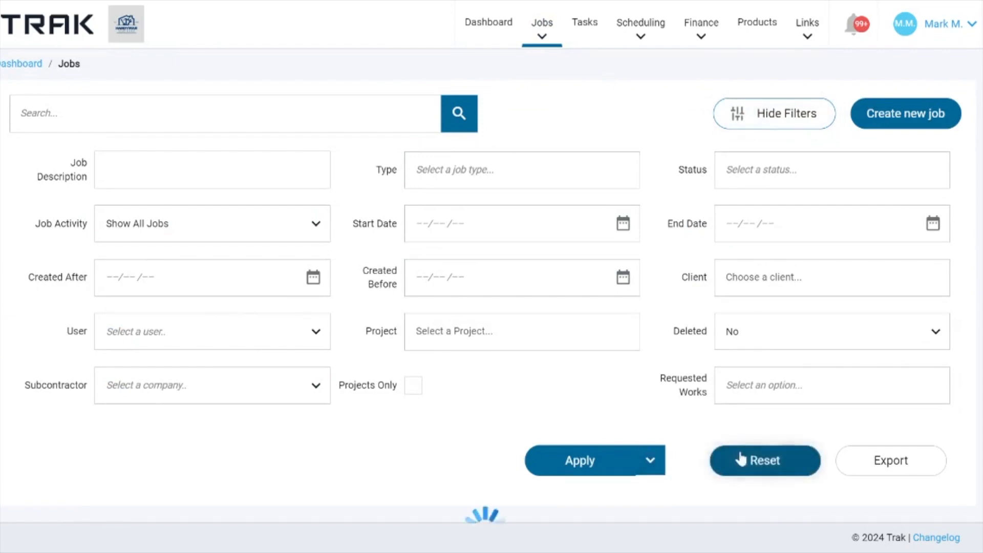
Find the Replace Solenoid to crane tower job in the list and examine its sharing icon and subcontractor label
scroll(582, 412, "down", 10)
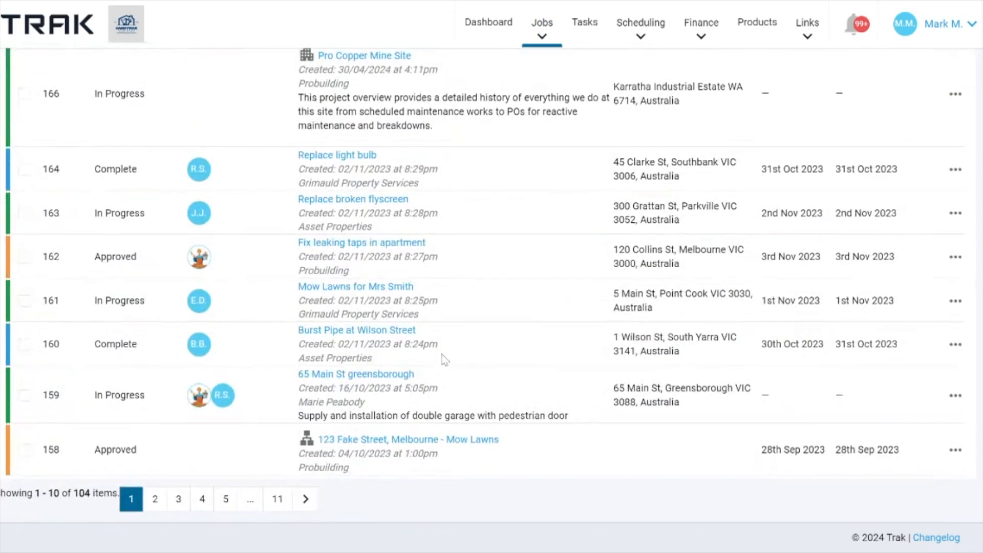
scroll(444, 360, "up", 5)
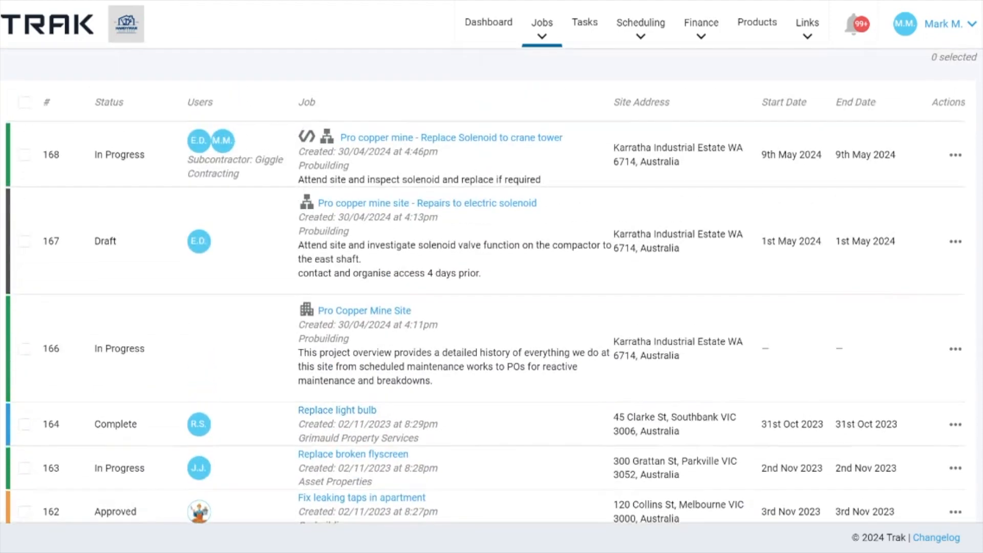
left_click_drag(280, 136, 350, 137)
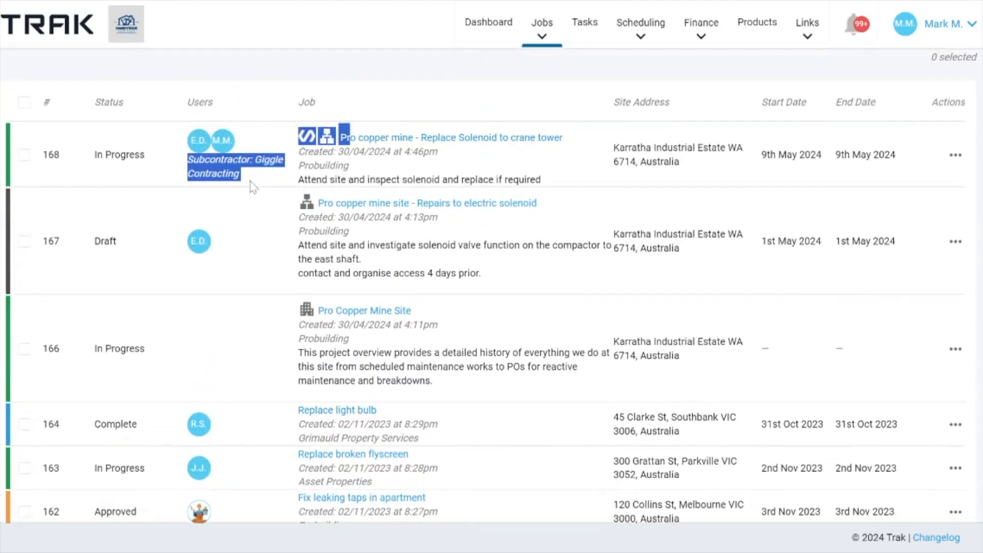
left_click(257, 207)
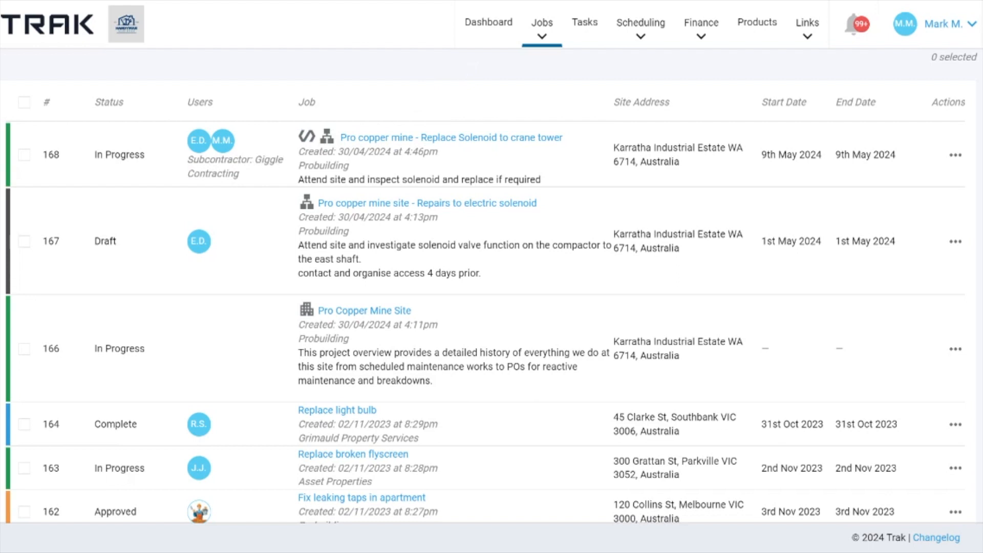
Open the SWMS Templates page in the template settings
left_click(944, 25)
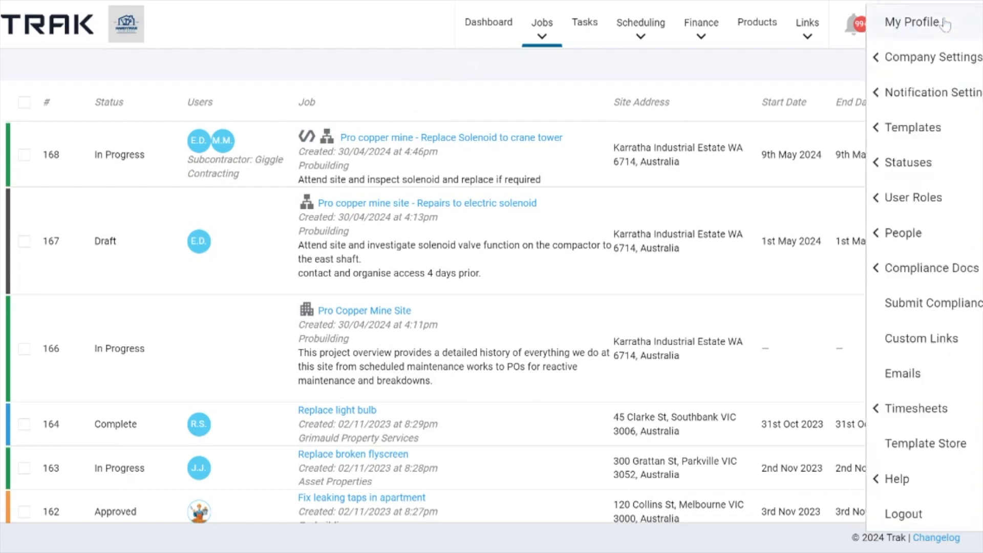
left_click(912, 128)
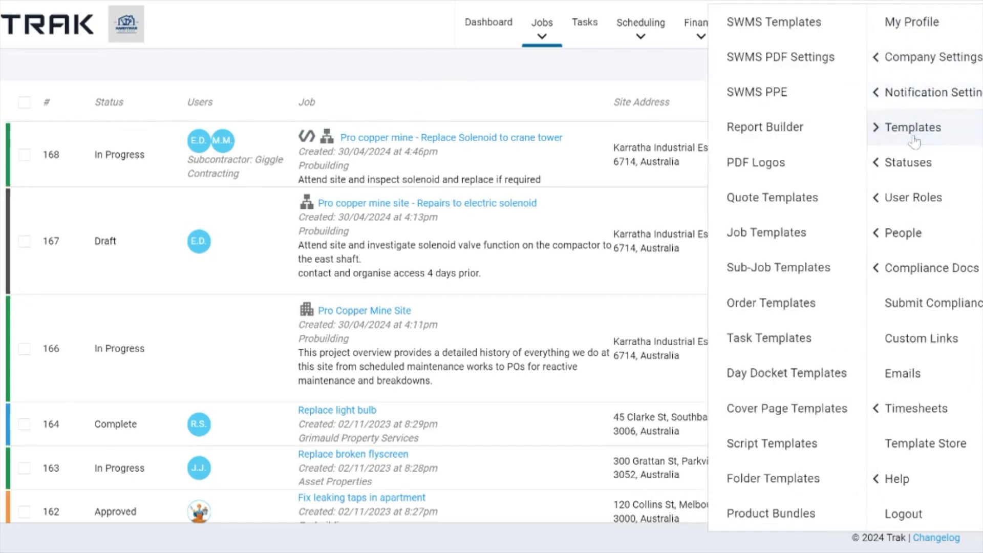
left_click(777, 38)
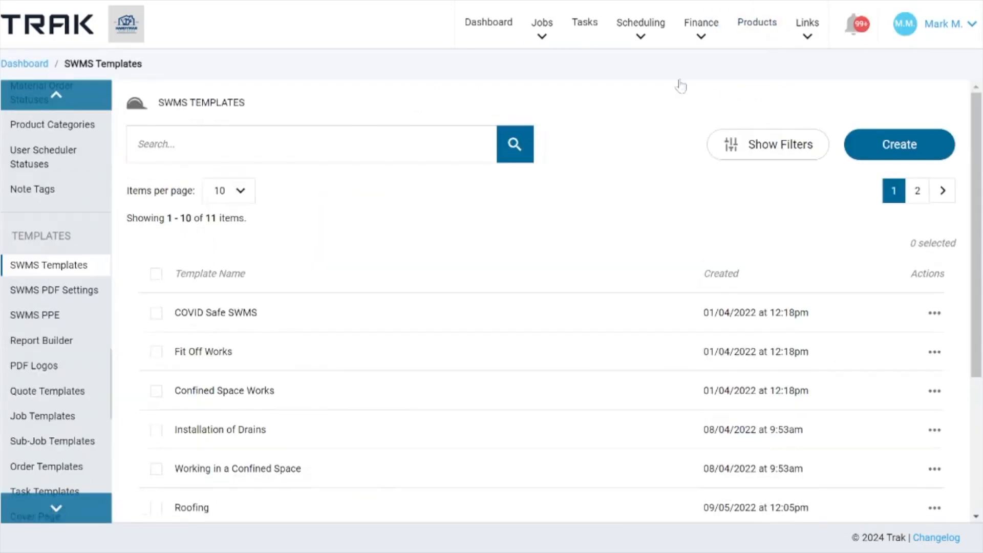
Make a new SWMS template available to Subcontractors, and close it without saving
left_click(859, 152)
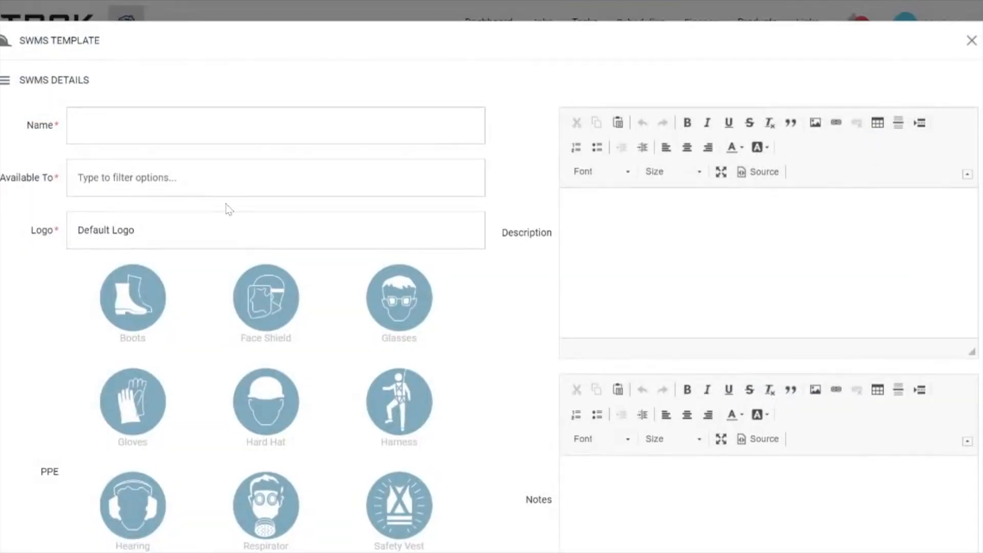
left_click(156, 168)
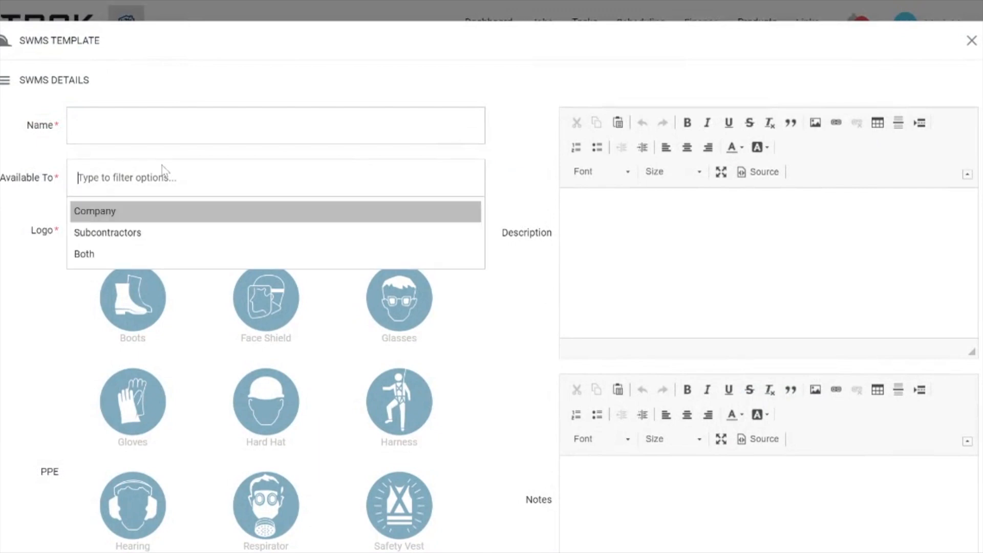
left_click(87, 230)
left_click_drag(1, 179, 221, 192)
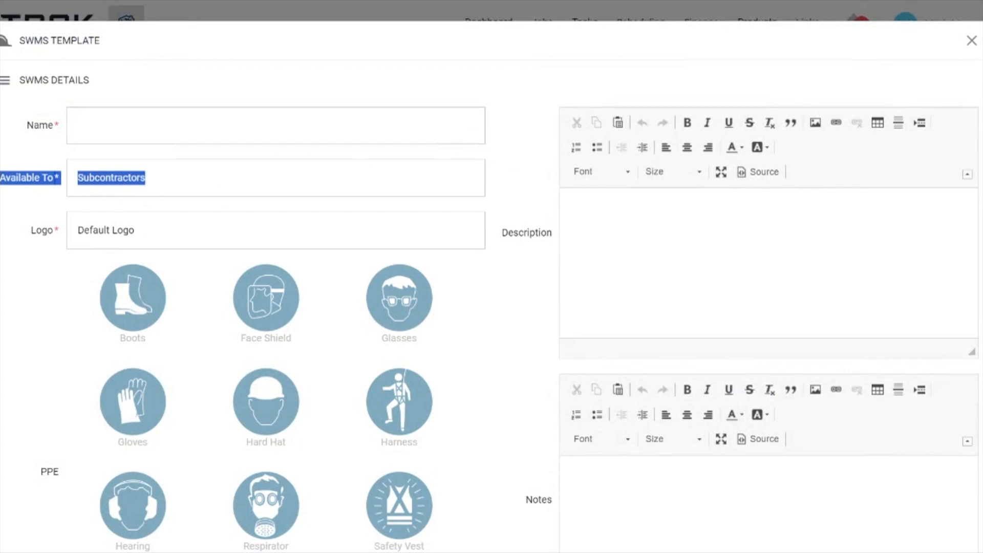
left_click(971, 41)
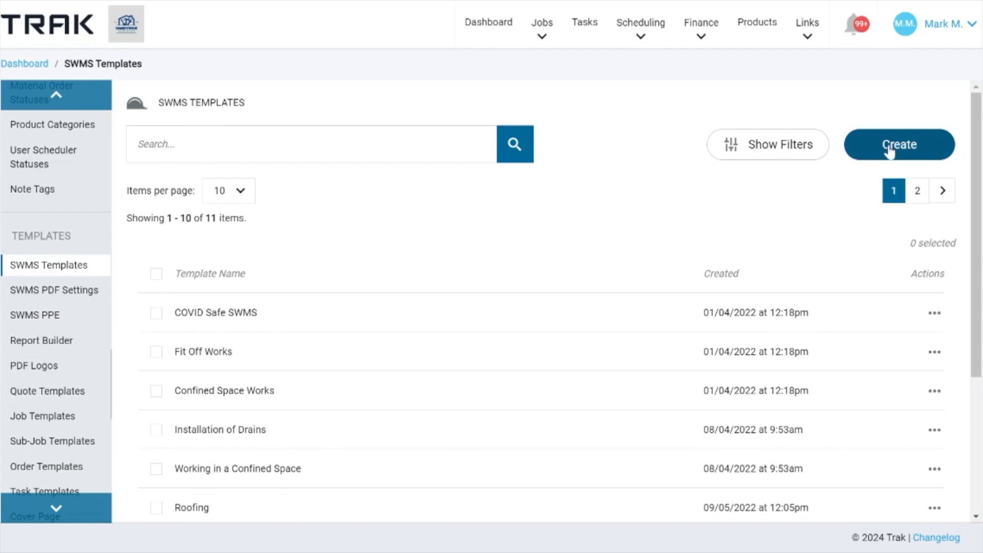
Open the Report Builder templates and review each report's availability to subcontractors
left_click(31, 343)
scroll(424, 344, "down", 5)
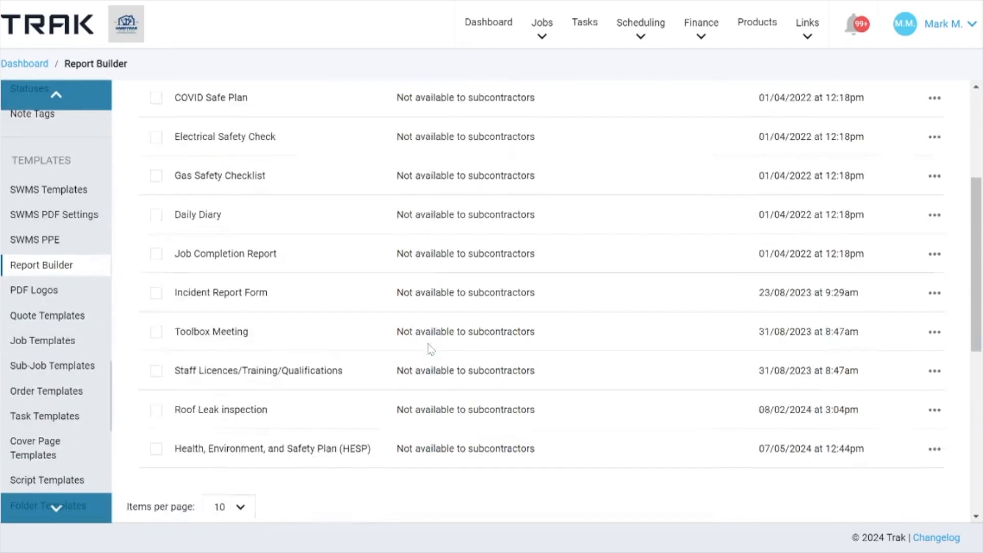
left_click_drag(394, 399, 583, 392)
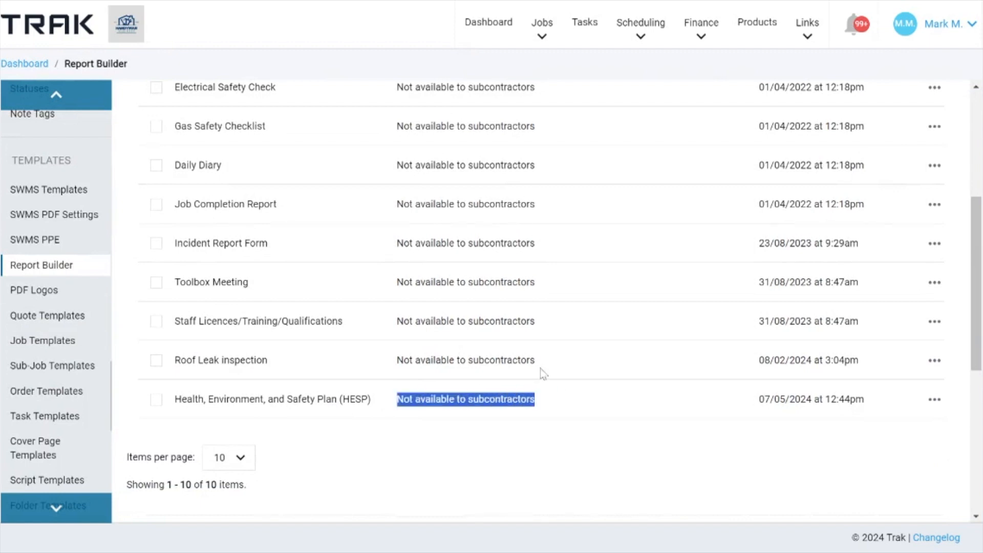
left_click_drag(395, 244, 521, 250)
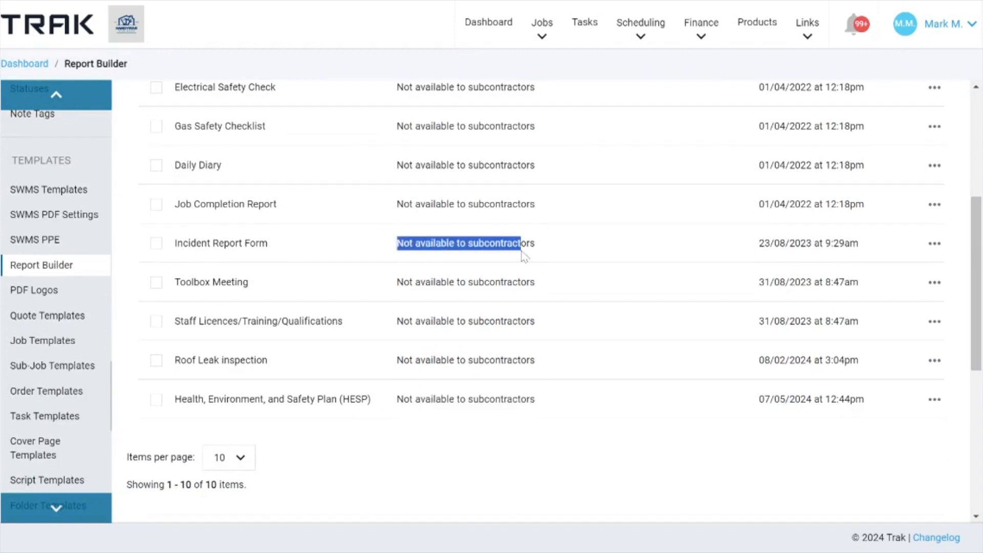
scroll(522, 252, "up", 5)
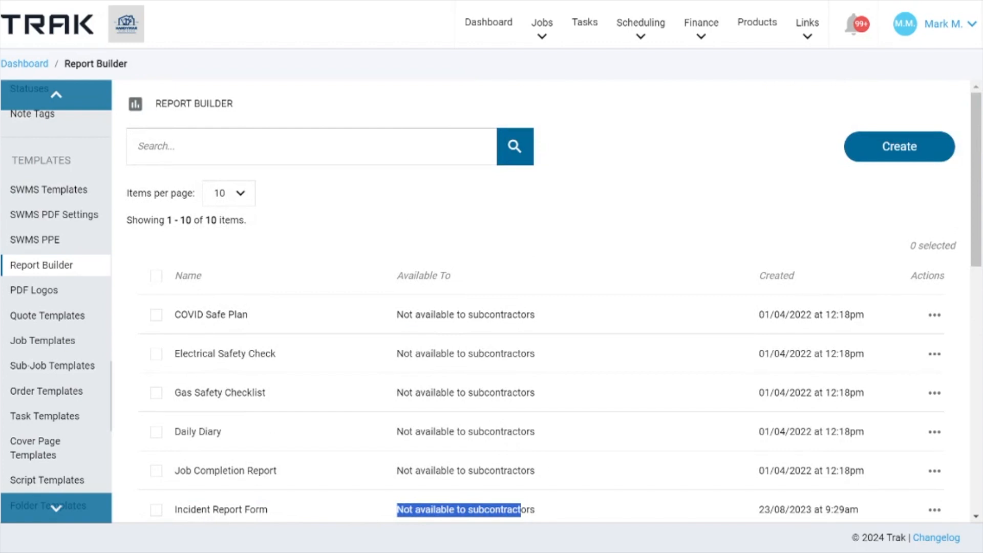
Return to the dashboard, open the Replace Solenoid to crane tower job from the activity feed, and show its files
left_click(489, 25)
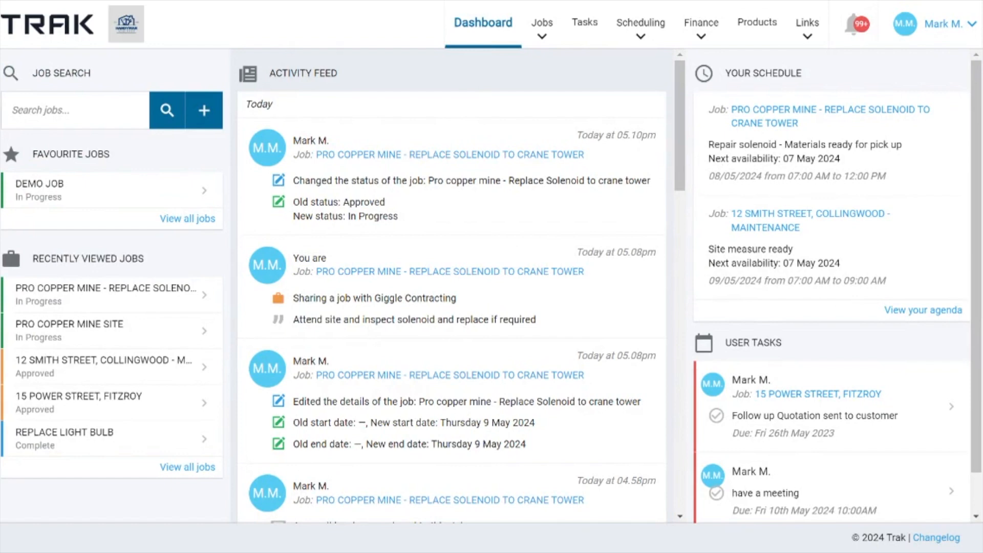
left_click(359, 161)
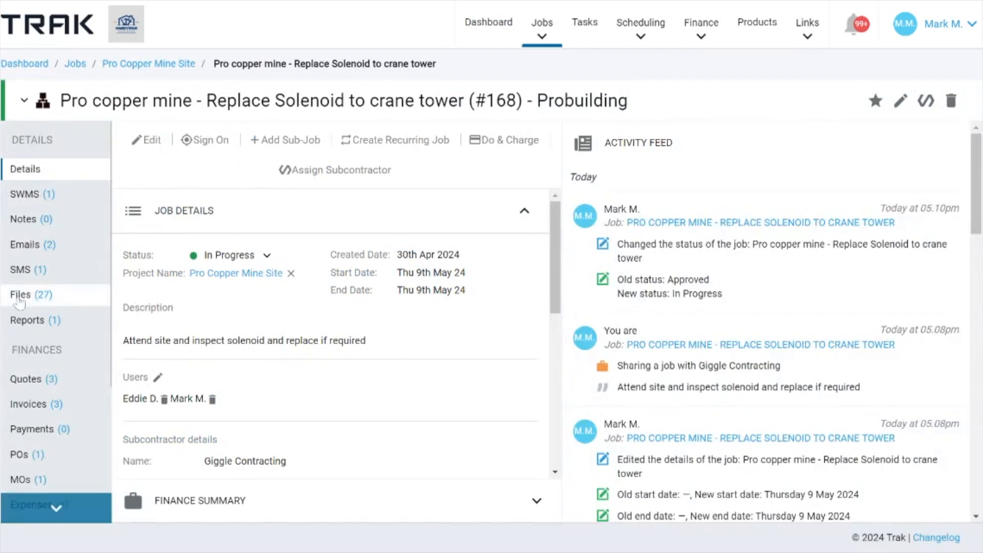
left_click(20, 299)
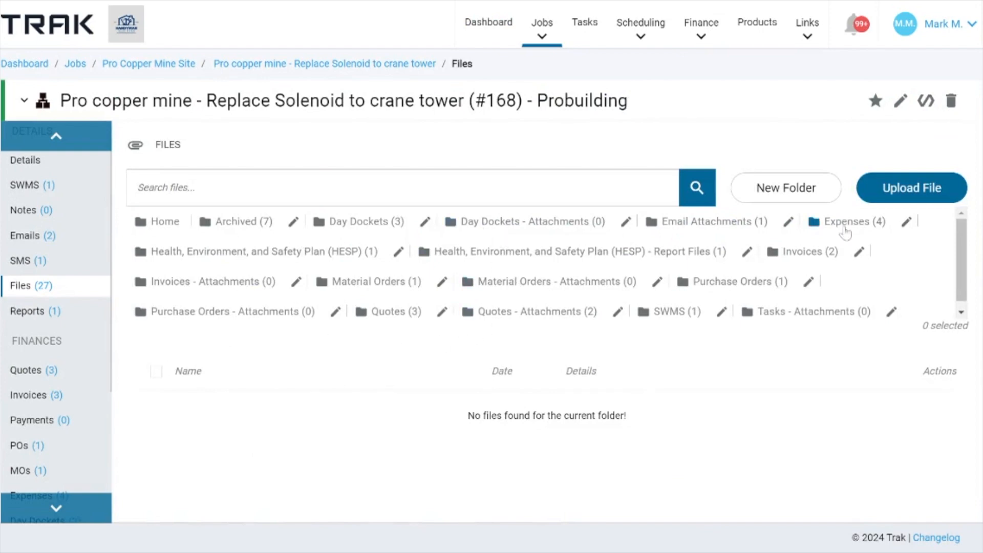
In a new job folder, enable sharing its contents with sub-jobs and the linked company, and close without creating it
left_click(787, 197)
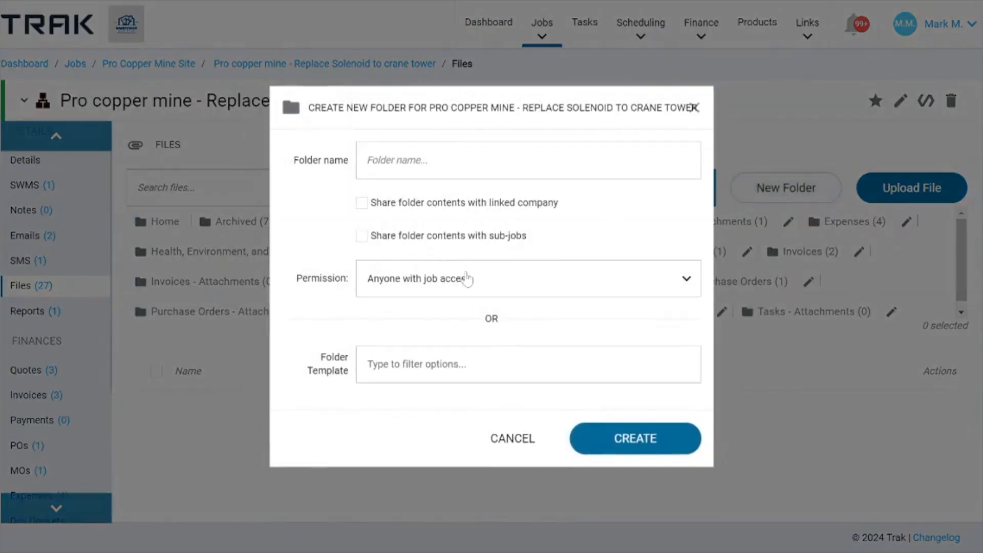
left_click(361, 237)
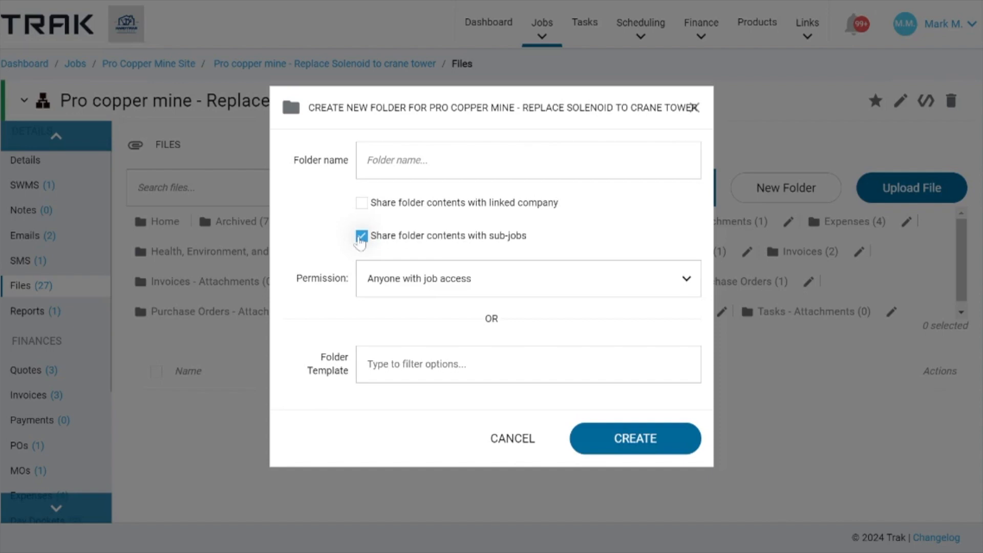
left_click(362, 203)
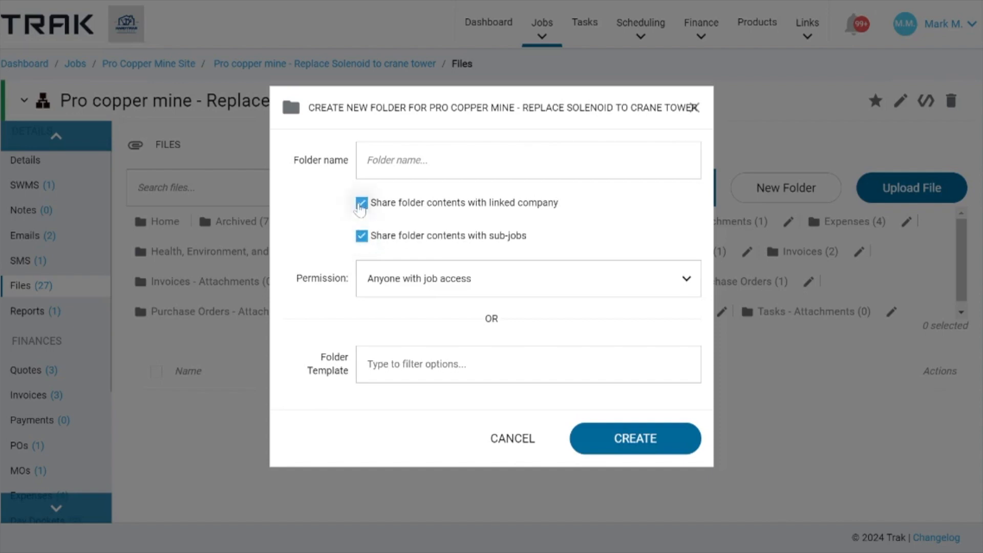
left_click(693, 107)
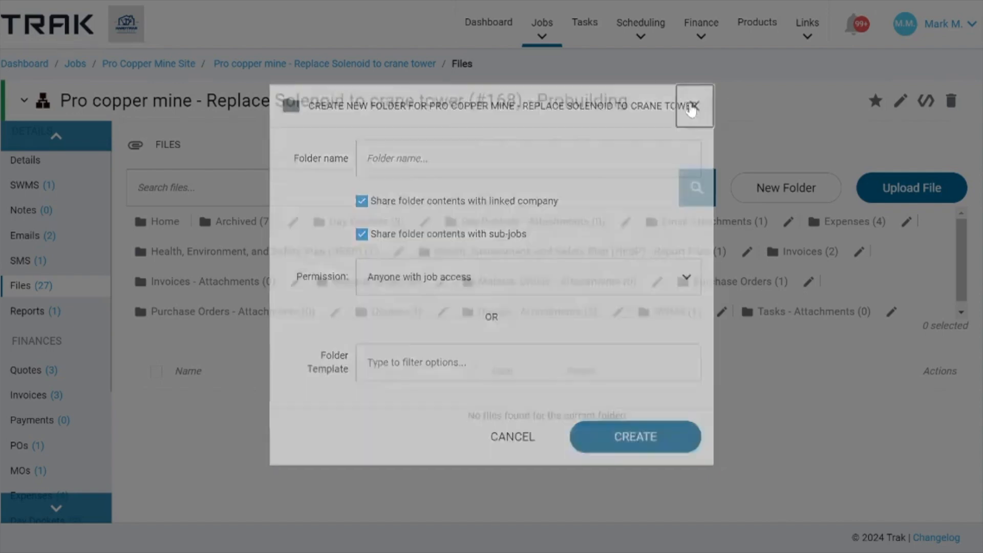
Open the Day Dockets folder and look at the Subcontractor access option among the actions for Docket_5.pdf
left_click(369, 228)
scroll(328, 478, "down", 3)
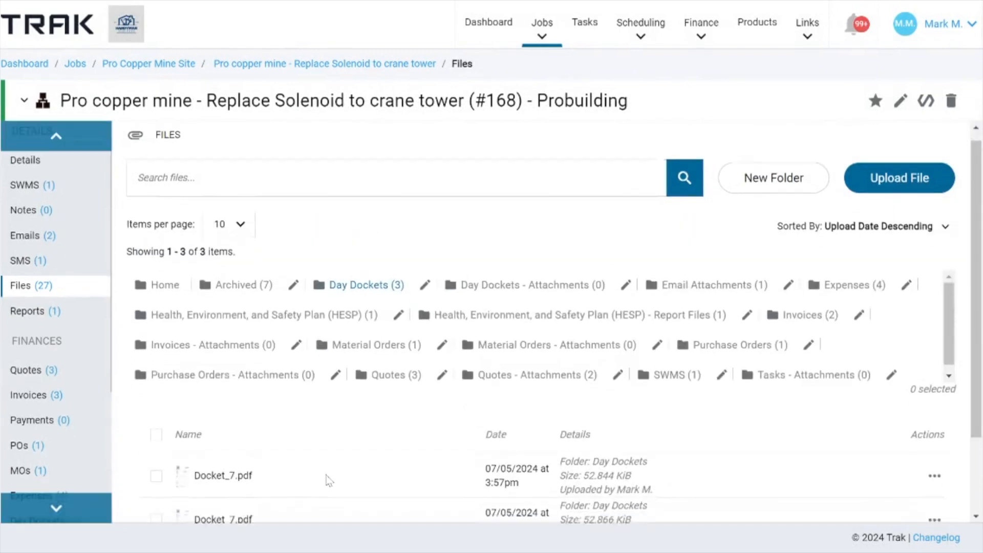
left_click(934, 377)
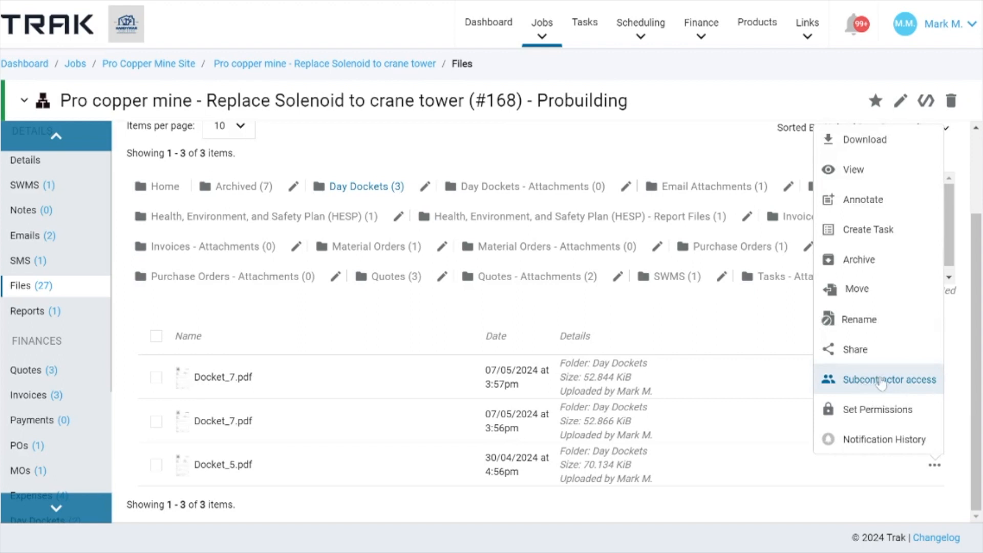
left_click(724, 334)
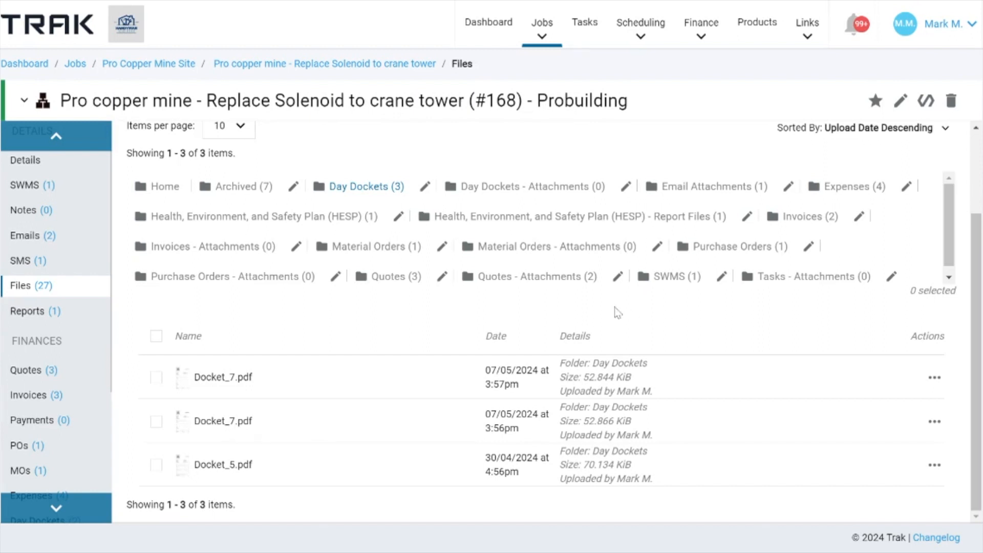
Start a new note in the job's notes with the text "Please confirm all good to go"
left_click(58, 221)
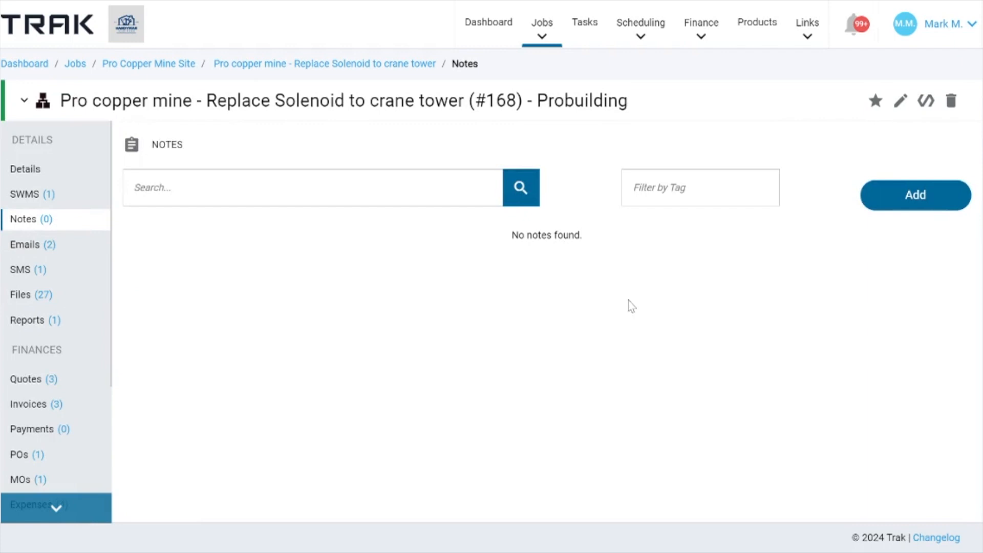
left_click(913, 194)
type("Please co")
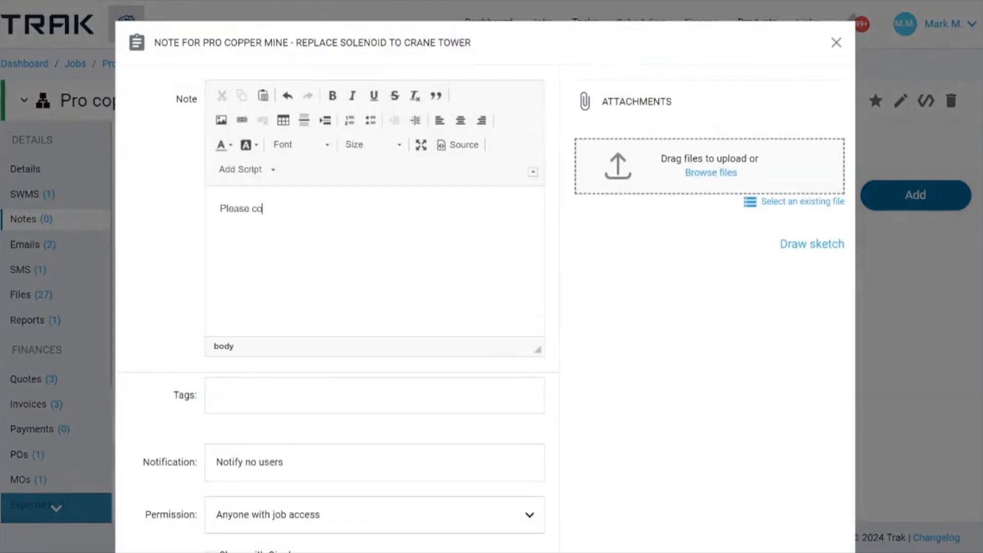
type("nfirm all good to go")
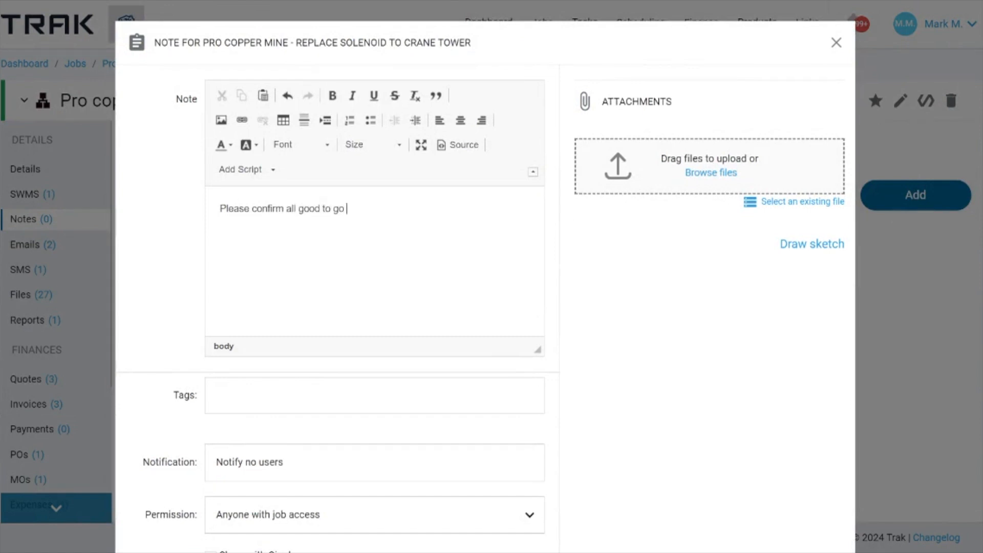
Share the note with Giggle Contracting, enable notifying them, and add it to the job
scroll(485, 276, "down", 2)
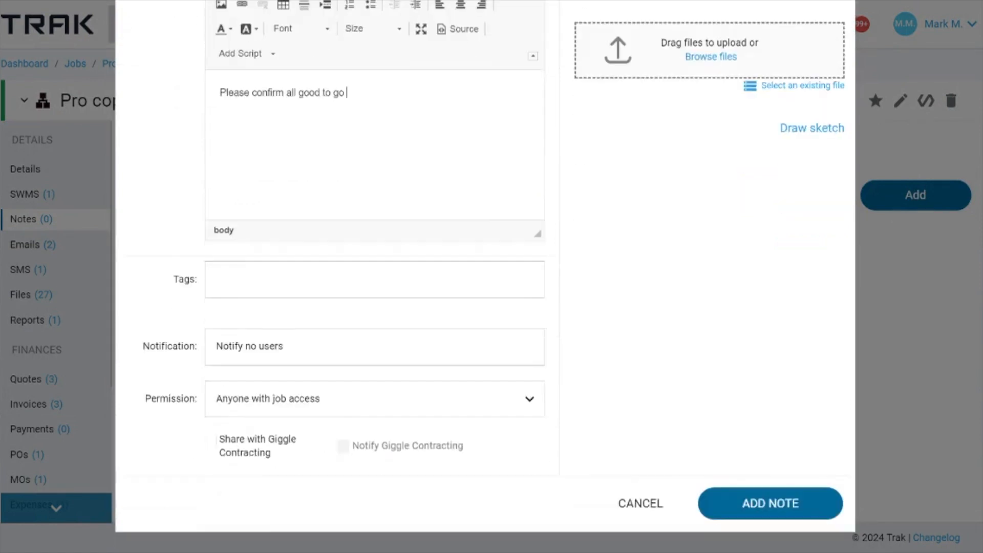
left_click(212, 449)
left_click(343, 448)
left_click(731, 506)
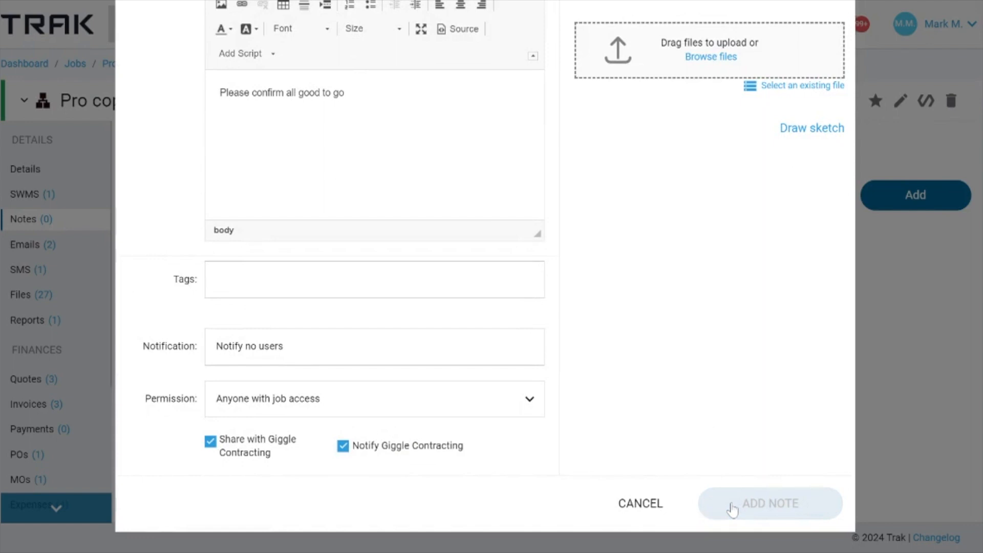